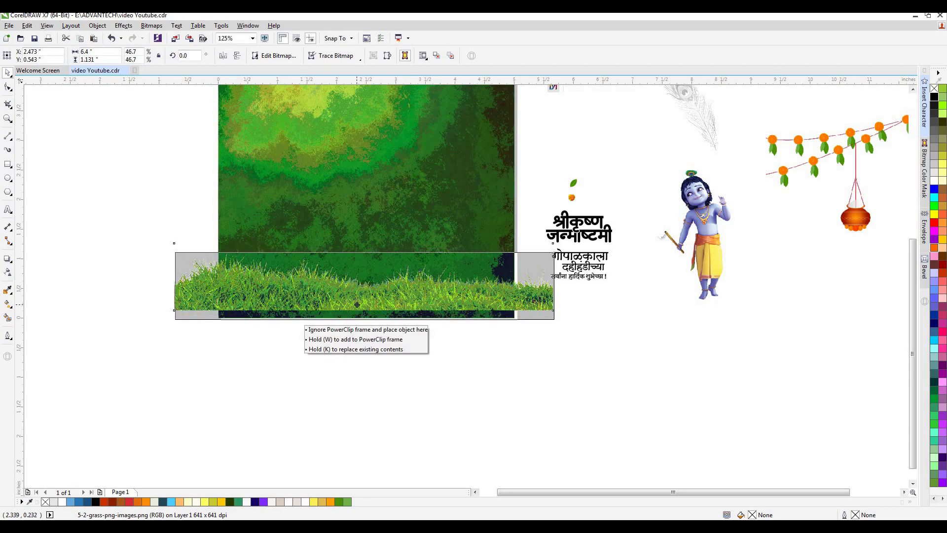
- Enlarge the grass image proportionally to about 8.26 inches wide and align it along the lower edge of the green background
drag(557, 249, 606, 240)
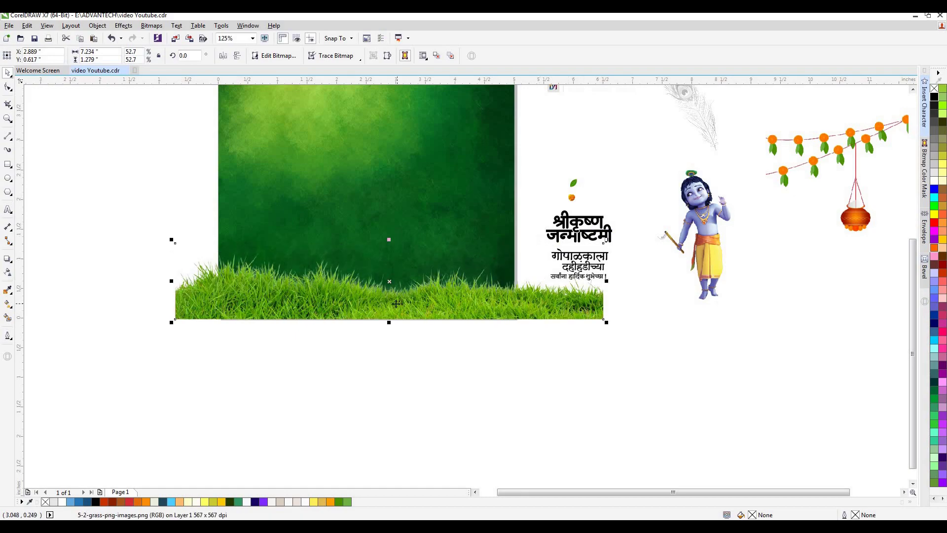
drag(393, 305, 389, 306)
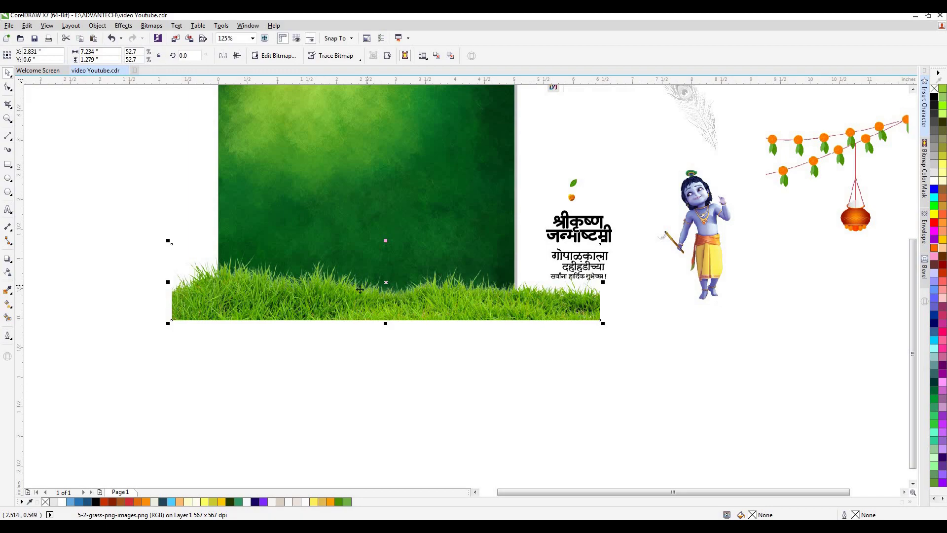
scroll(360, 290, down, 1)
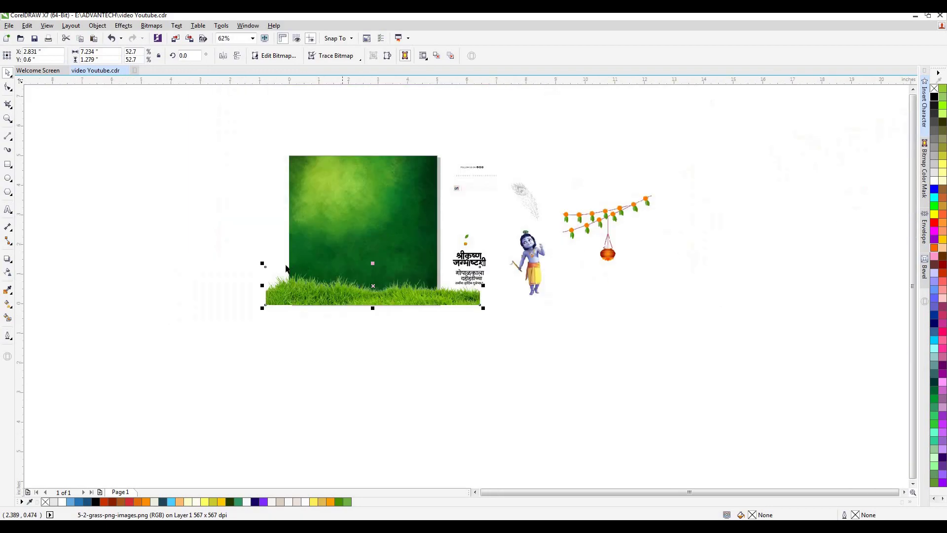
drag(265, 265, 232, 246)
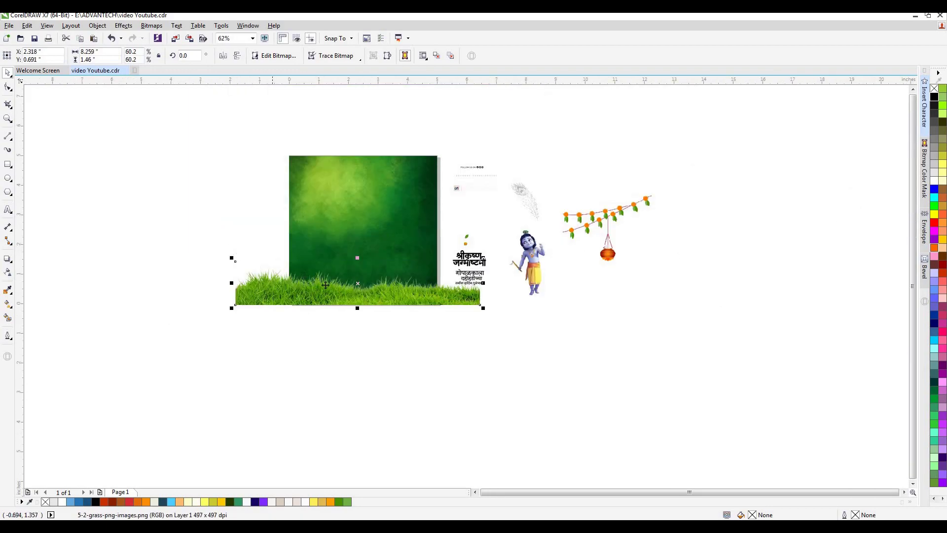
mouse_move(325, 293)
mouse_down()
mouse_move(345, 293)
mouse_move(322, 292)
mouse_up()
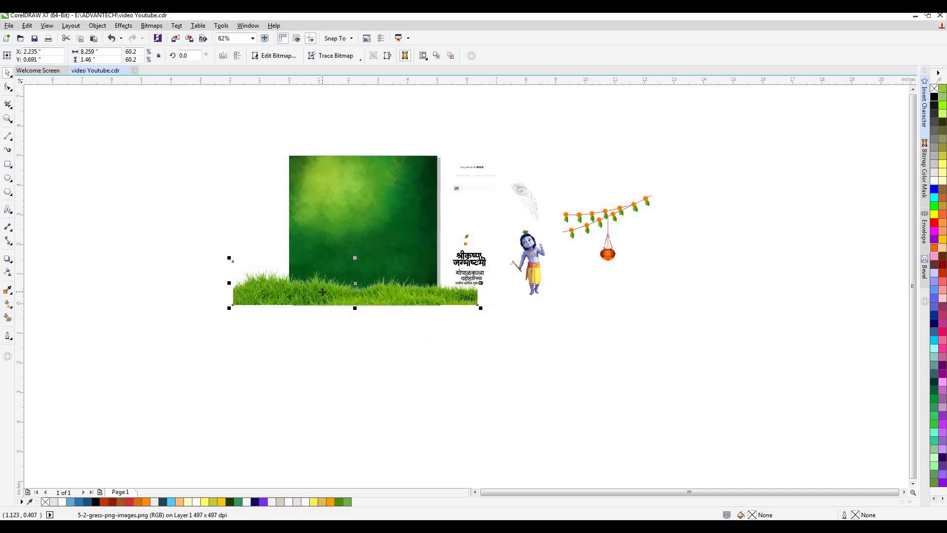
- PowerClip the grass image inside the green background square
right_click(330, 294)
click(394, 23)
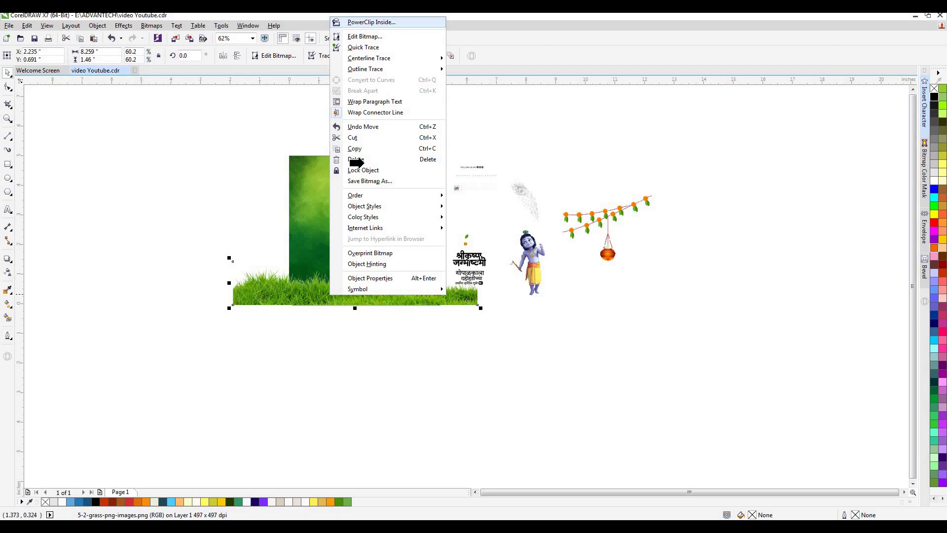
click(360, 183)
scroll(330, 264, up, 1)
scroll(330, 271, down, 1)
scroll(373, 173, up, 1)
scroll(343, 178, down, 1)
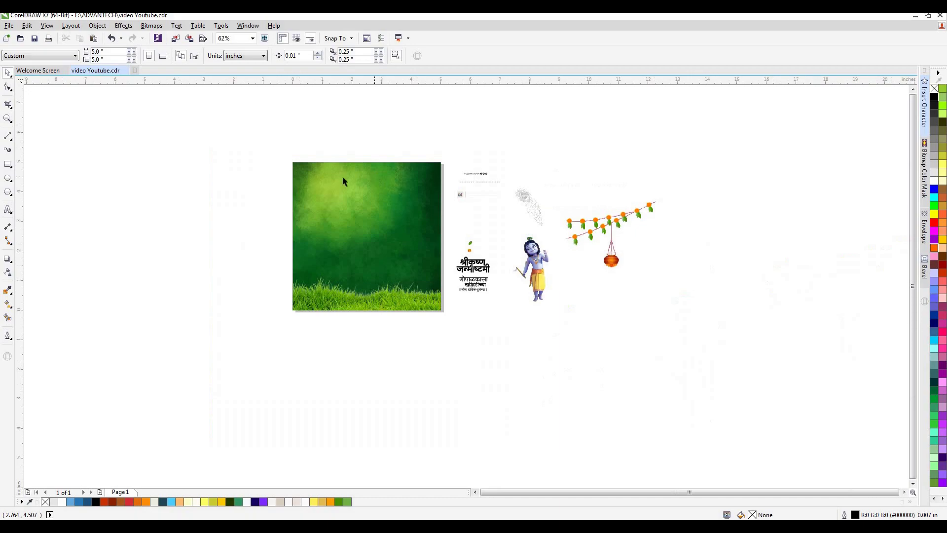
- Place the little Krishna image standing on the grass on the poster's right side and enlarge it to about 1.96 by 3.56 inches
click(8, 118)
drag(240, 130, 455, 353)
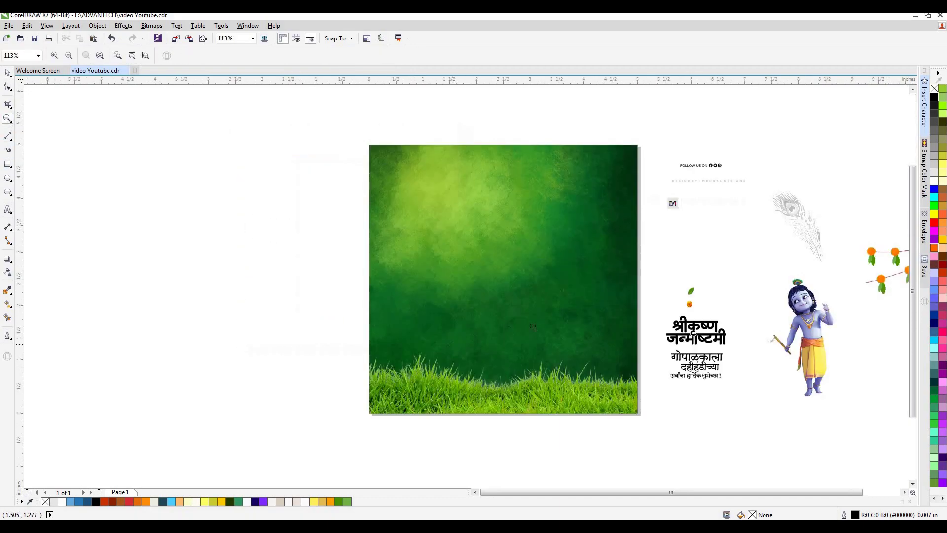
click(8, 73)
scroll(185, 176, down, 1)
scroll(407, 222, up, 2)
click(663, 304)
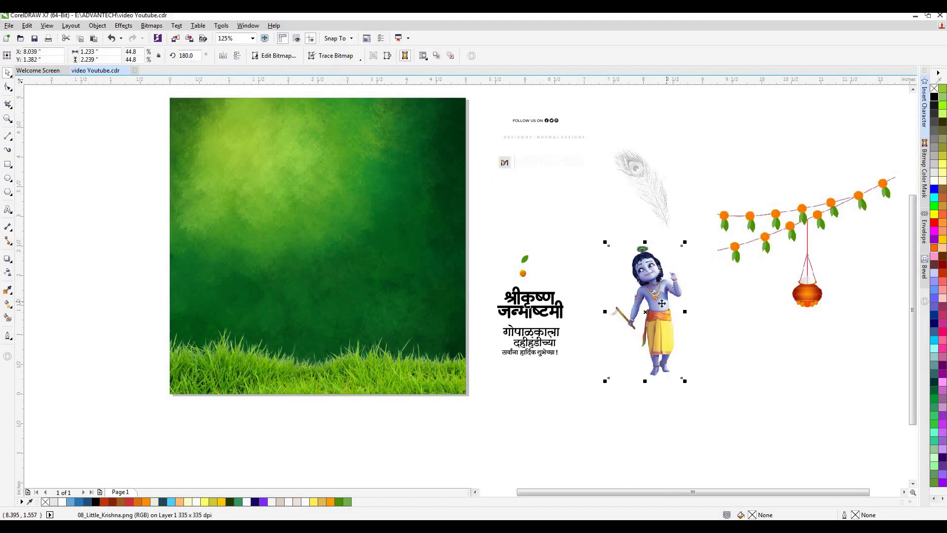
drag(661, 299, 418, 302)
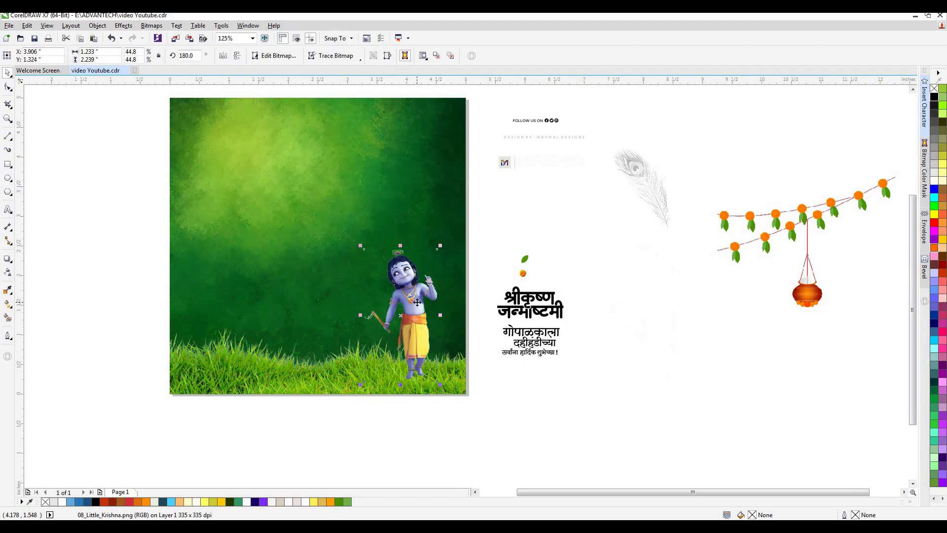
drag(336, 219, 296, 163)
drag(410, 267, 412, 267)
key(Left)
key(Down)
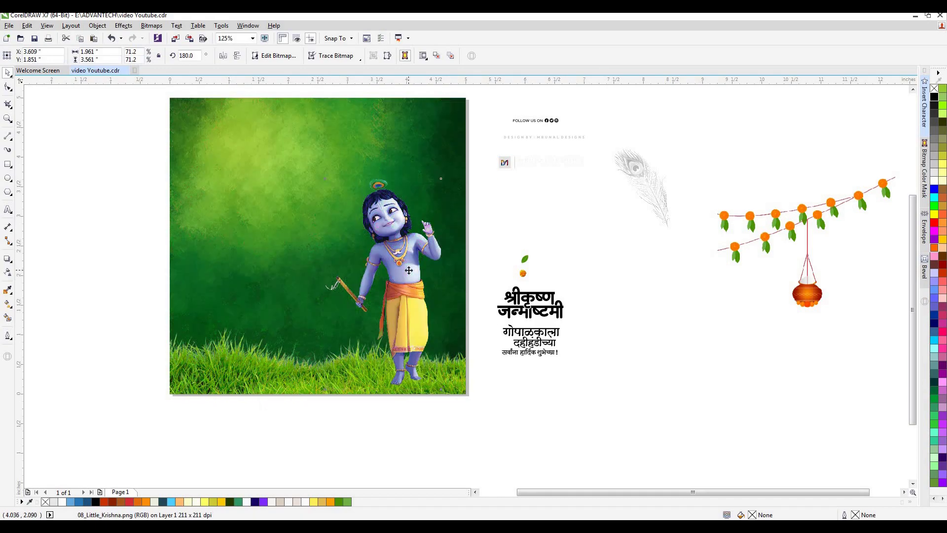
click(7, 90)
click(6, 73)
click(46, 119)
click(411, 246)
click(488, 214)
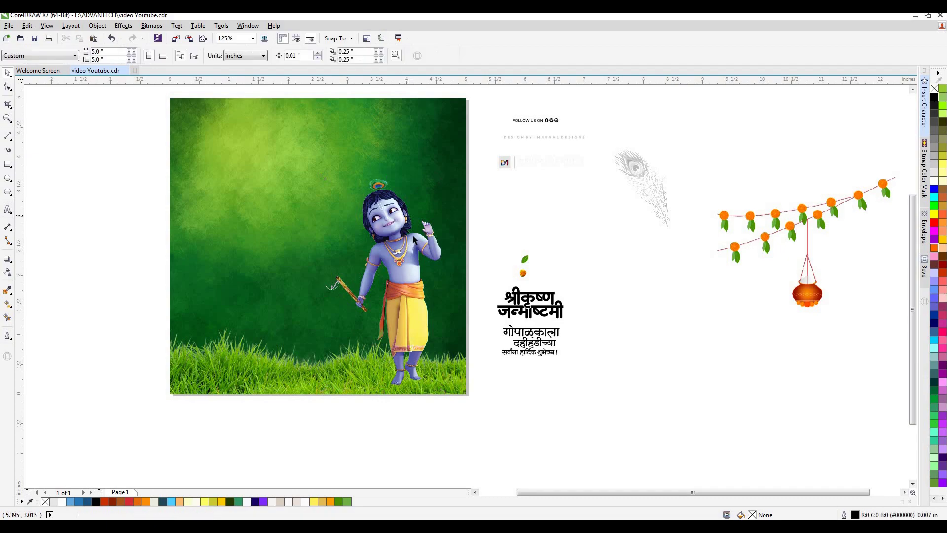
click(391, 239)
click(123, 25)
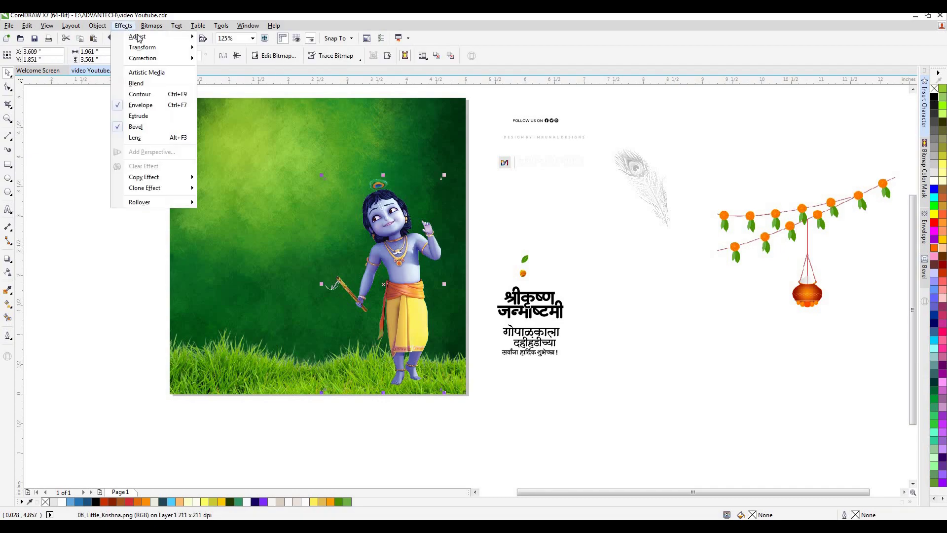
mouse_move(140, 37)
click(452, 118)
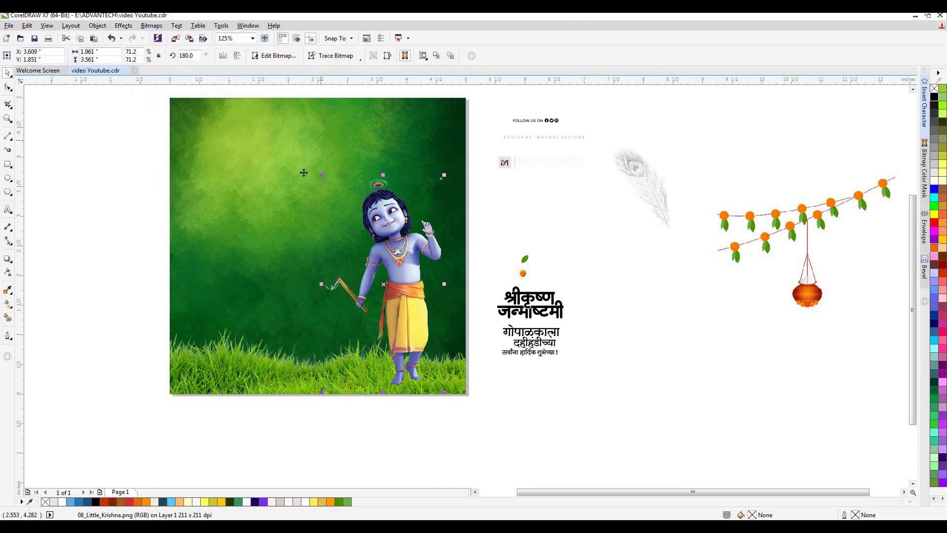
- Edit the background's PowerClip contents and adjust the grass image to brightness 7, contrast -10 and intensity 2
click(305, 174)
click(294, 407)
click(288, 392)
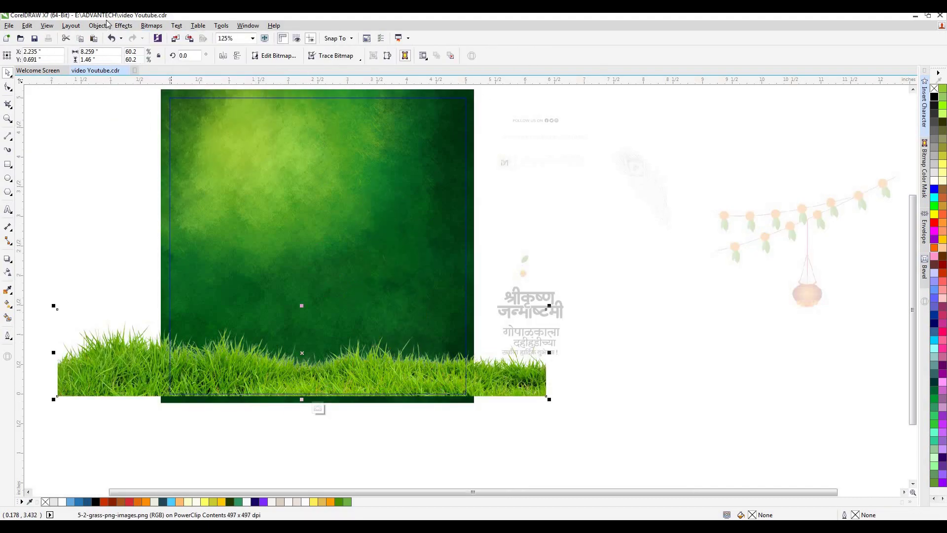
click(124, 25)
mouse_move(148, 36)
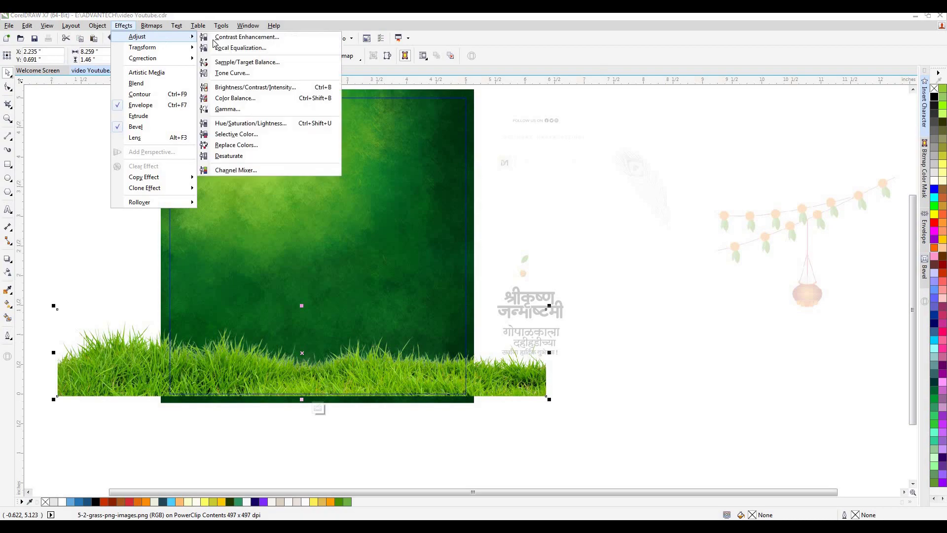
click(247, 88)
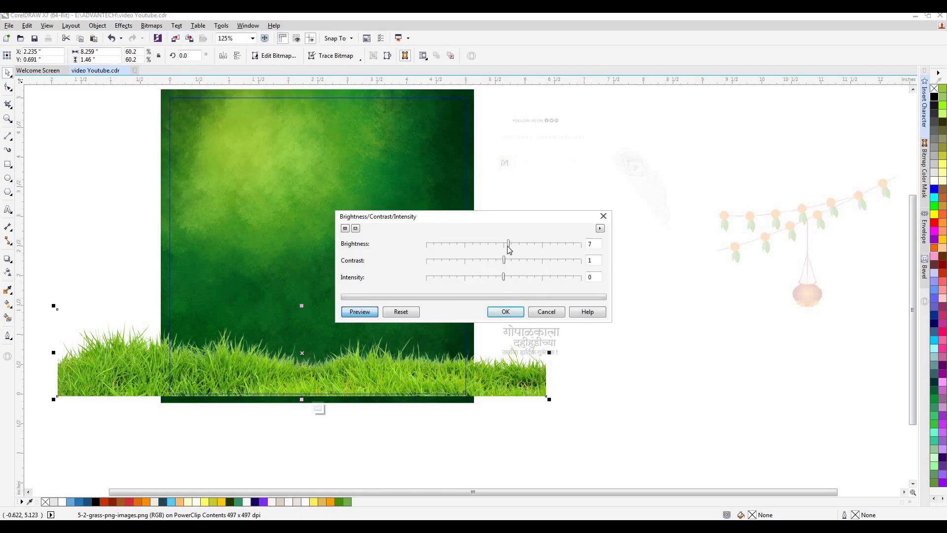
click(500, 259)
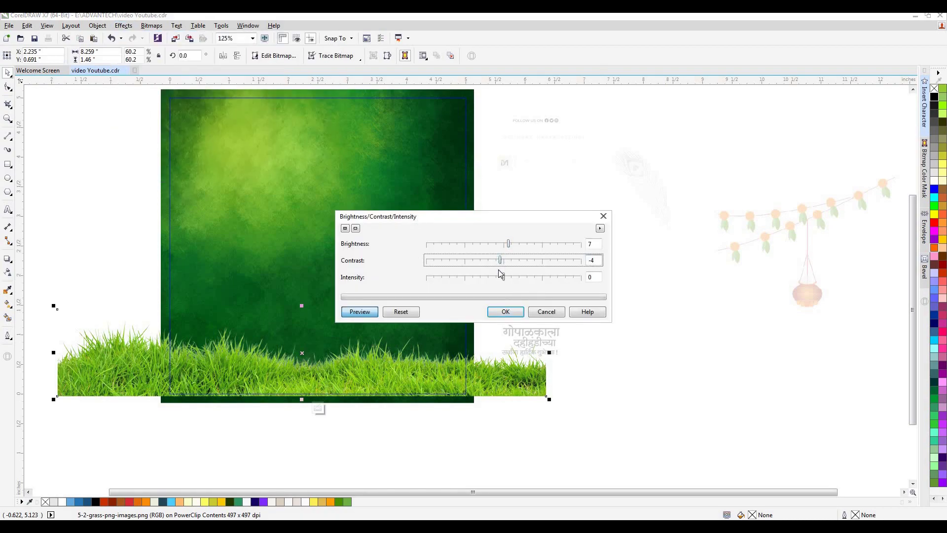
click(493, 261)
click(497, 262)
drag(502, 277, 496, 277)
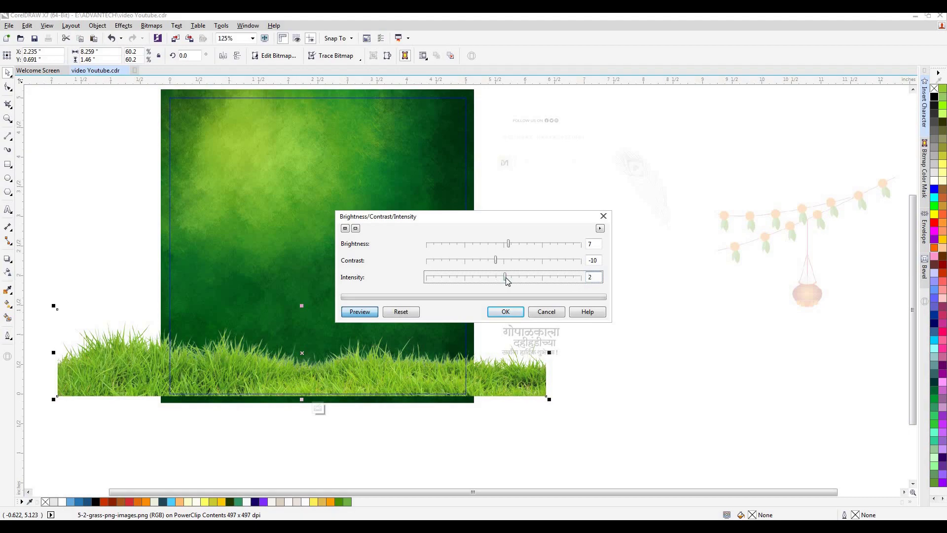
click(505, 312)
- Finish editing the background's PowerClip contents and leave everything deselected
click(403, 219)
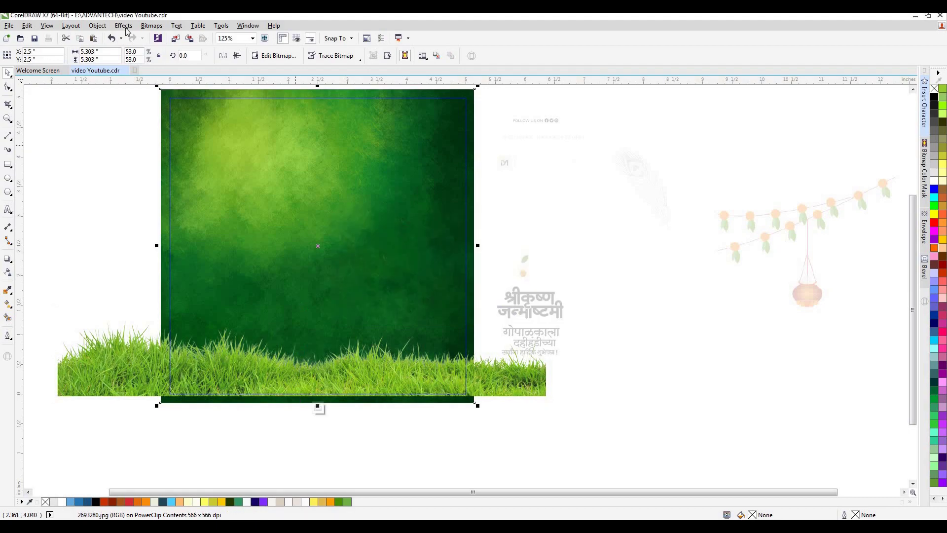
click(150, 25)
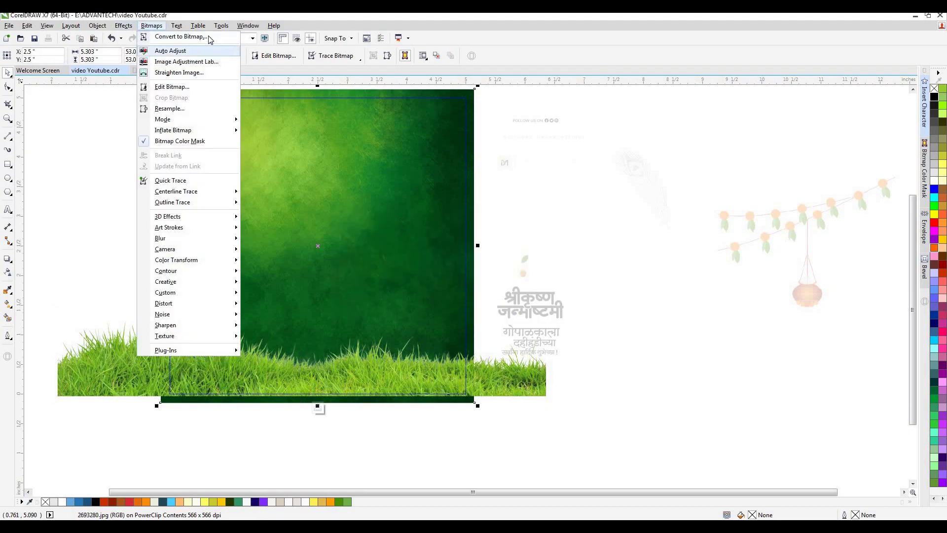
click(101, 137)
click(320, 407)
click(113, 280)
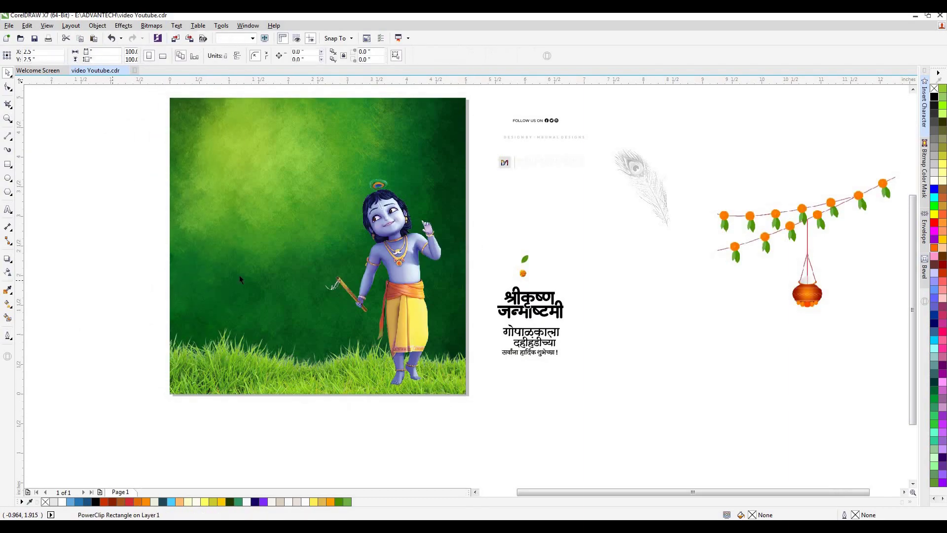
click(395, 260)
click(483, 227)
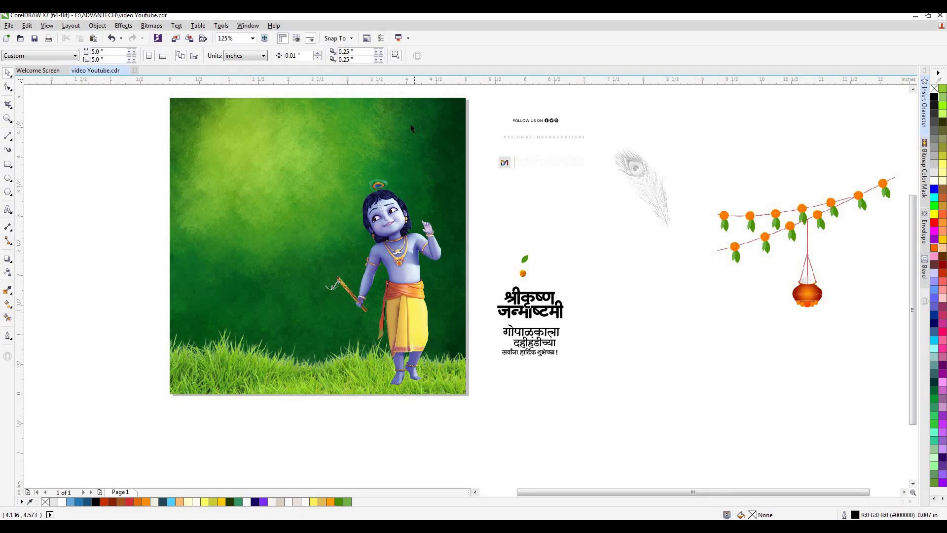
- Place the marigold garland with the hanging pot across the poster's upper left and enlarge it to about 3.51 inches wide
click(767, 220)
drag(767, 220, 220, 145)
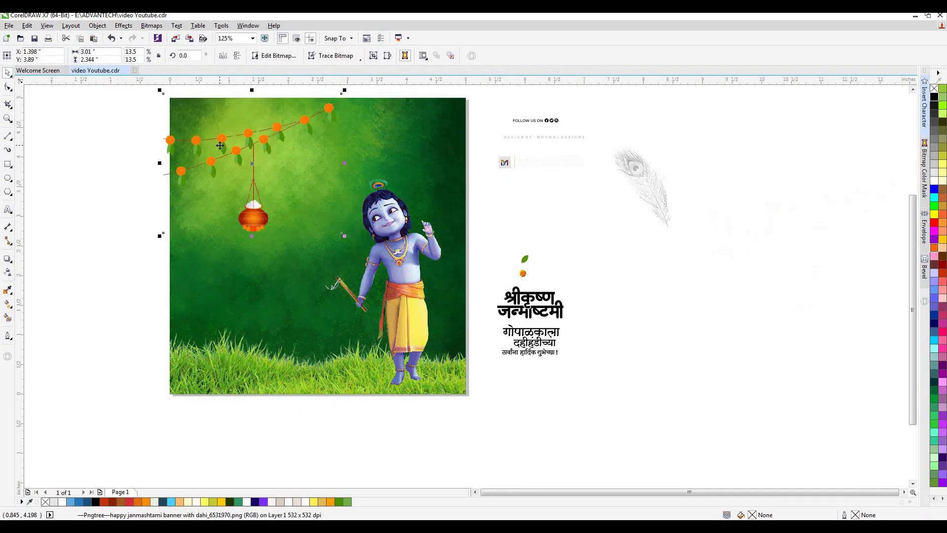
drag(344, 236, 374, 259)
drag(305, 212, 302, 200)
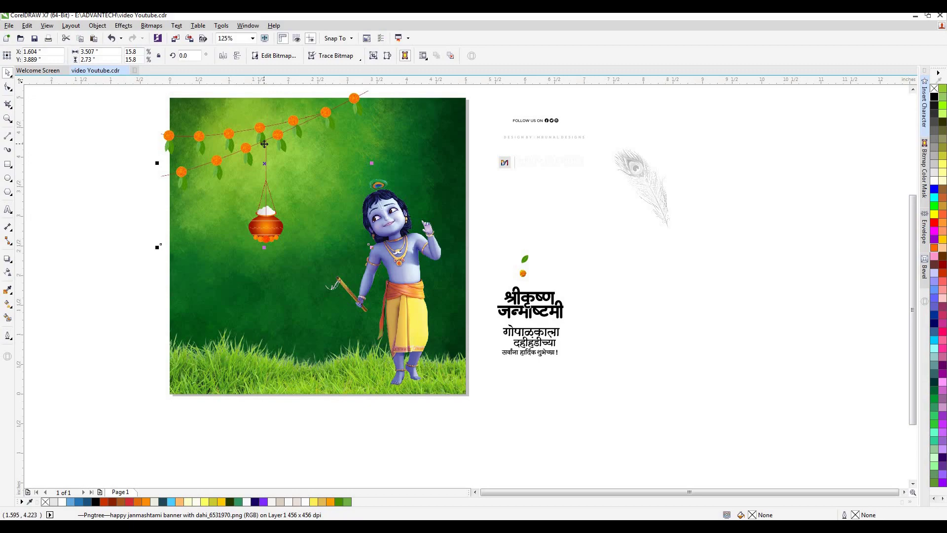
drag(264, 144, 265, 138)
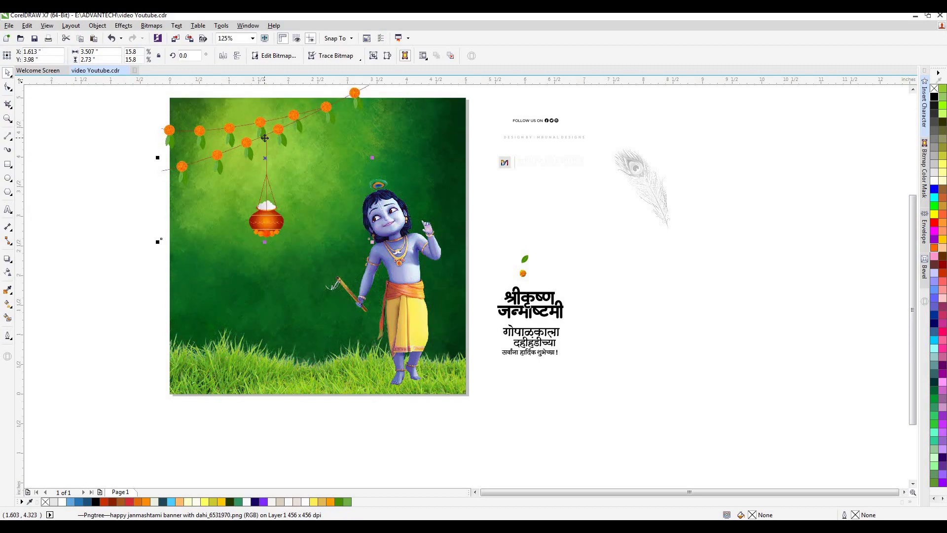
drag(265, 137, 268, 130)
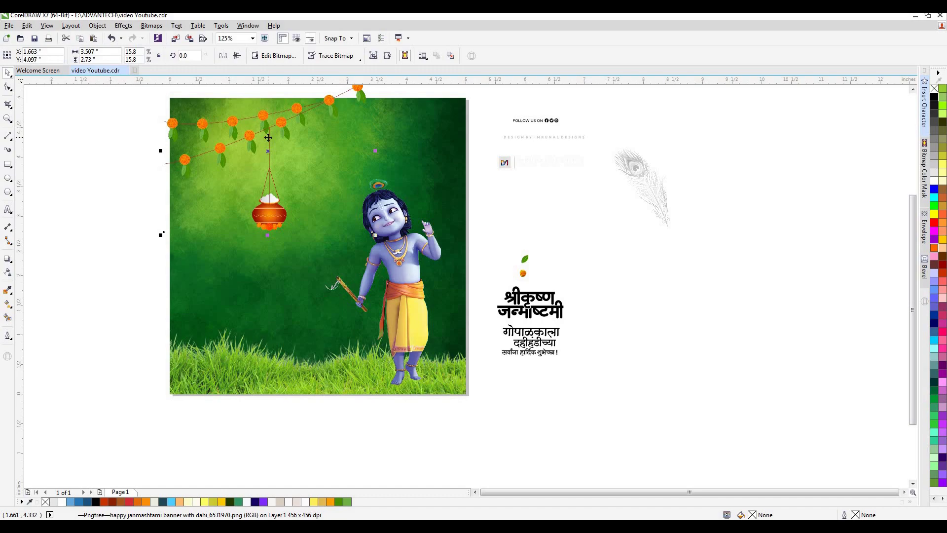
drag(272, 139, 272, 142)
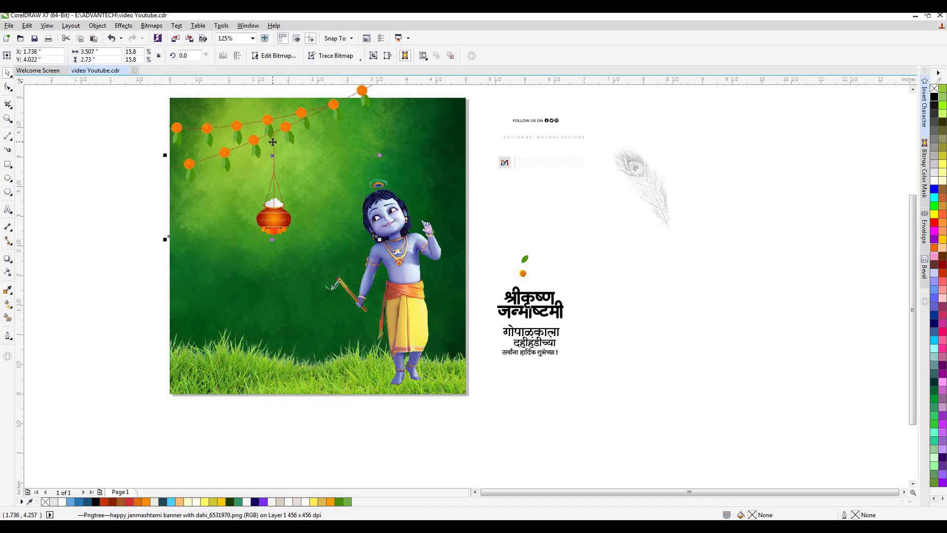
- PowerClip the garland with the hanging pot inside the green background square
right_click(273, 142)
click(314, 148)
click(352, 130)
click(93, 152)
- Move the two-line श्रीकृष्ण जन्माष्टमी title onto the poster, just below the hanging pot
drag(587, 279, 270, 261)
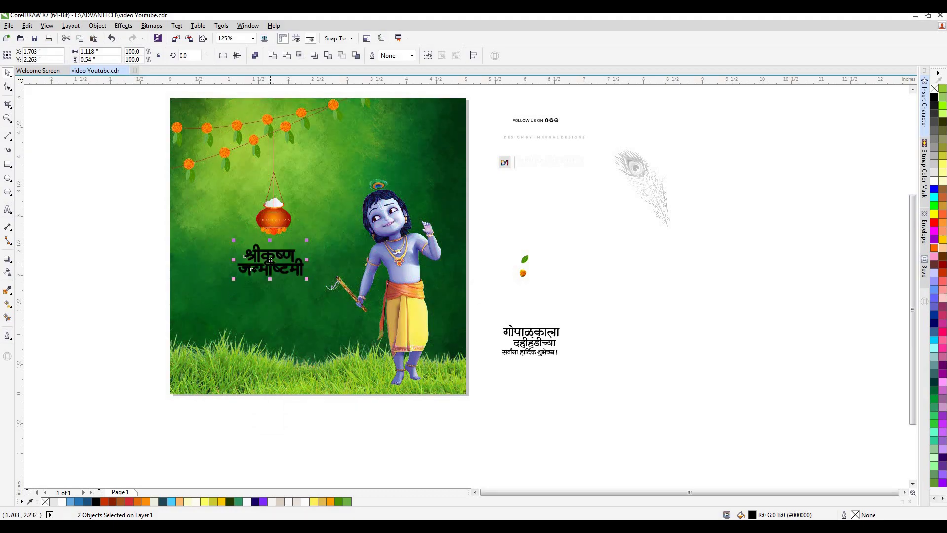
drag(322, 296, 327, 296)
key(ctrl+z)
- Shift the clipped garland and pot slightly left inside the PowerClip frame, to about X 1.57, Y 4.0 inches
click(279, 205)
click(293, 407)
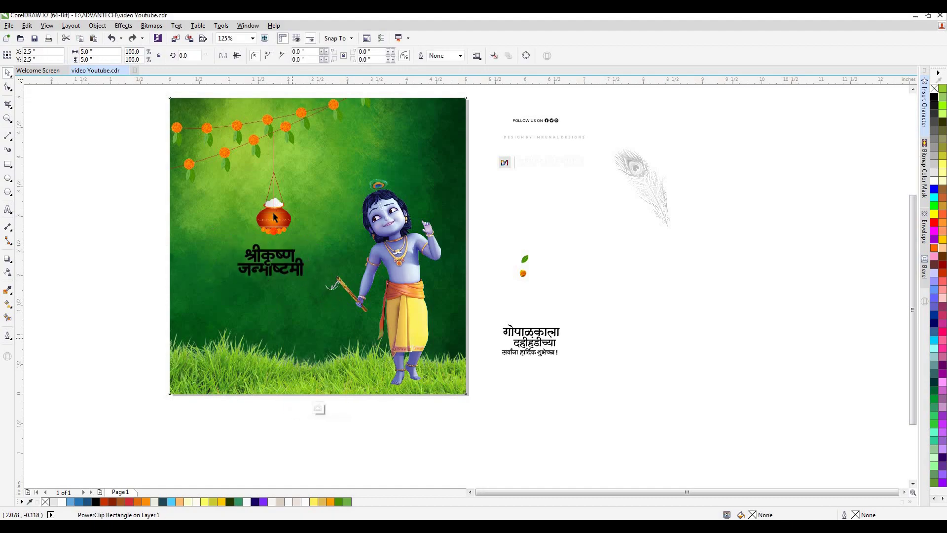
click(273, 213)
drag(274, 202, 254, 201)
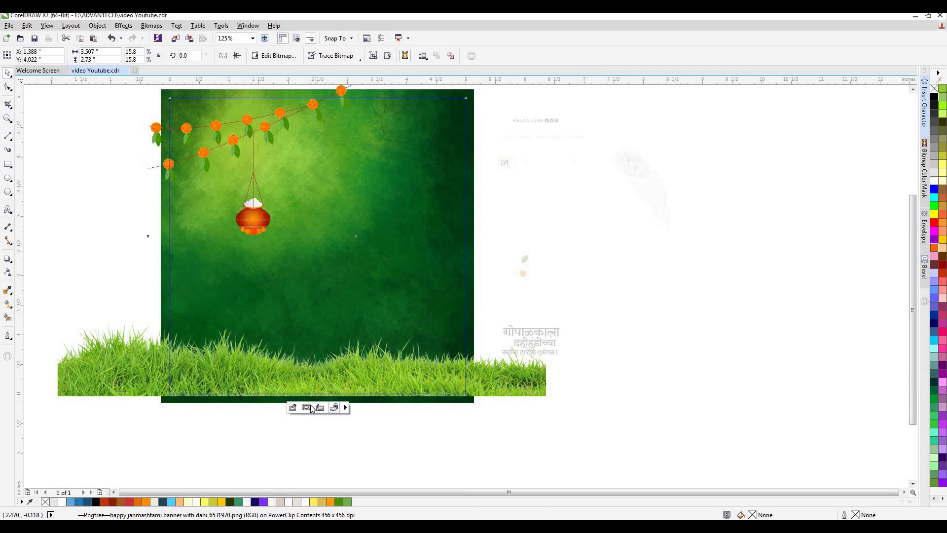
click(319, 409)
click(287, 219)
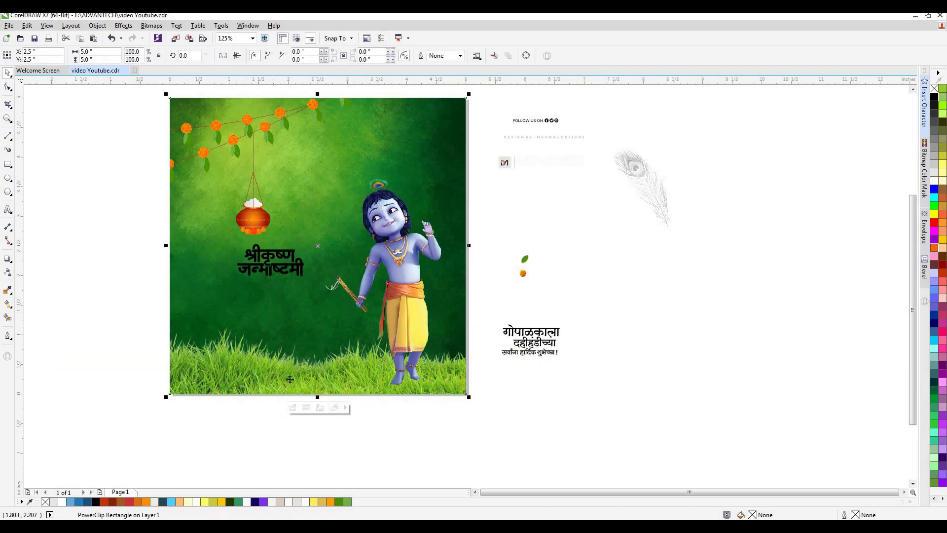
click(293, 408)
drag(261, 215, 270, 217)
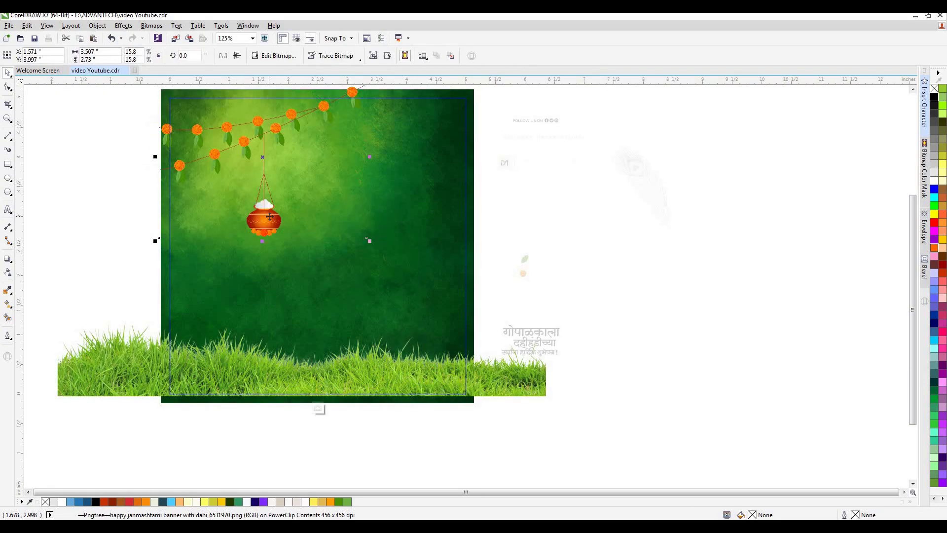
click(319, 408)
- Enlarge the श्रीकृष्ण जन्माष्टमी title to about 1.85 by 0.89 inches and center it beneath the pot
drag(142, 225, 329, 290)
drag(271, 260, 261, 262)
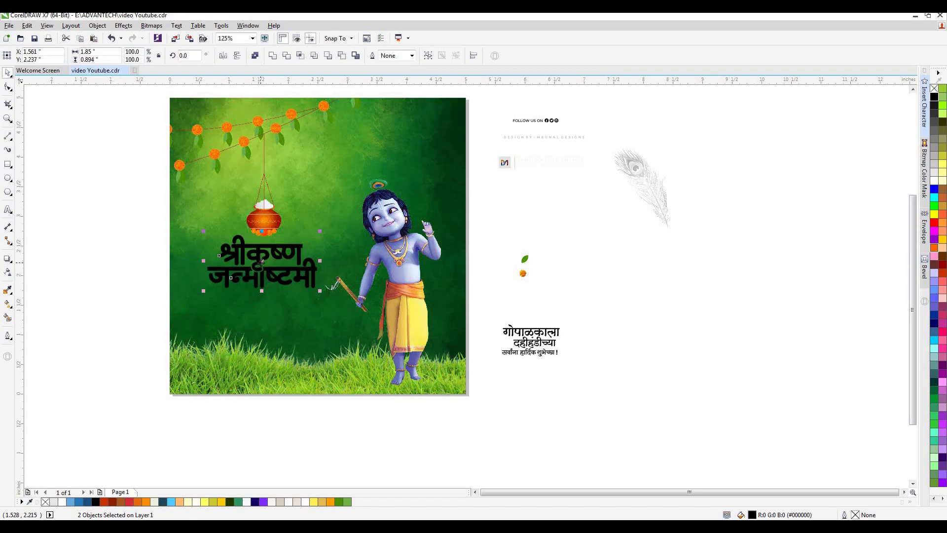
click(483, 212)
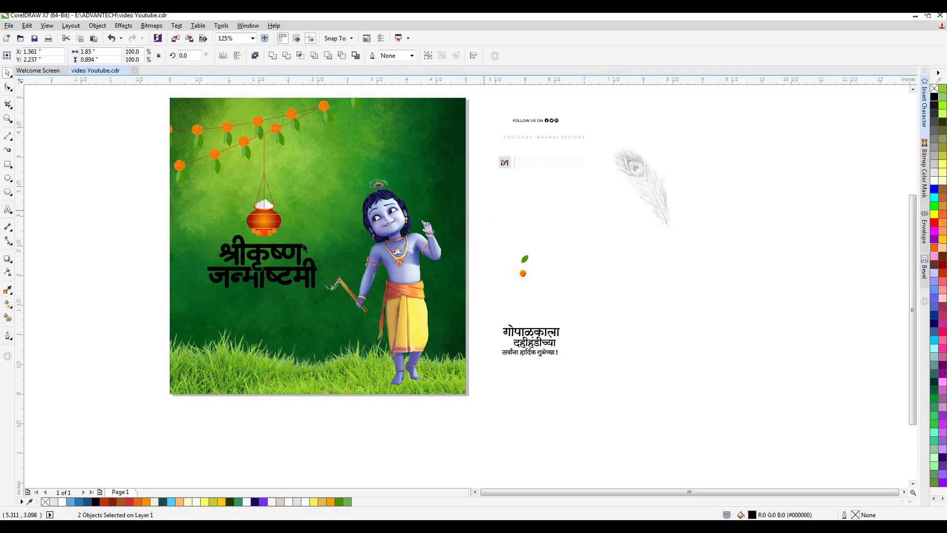
- Fill both title words, श्रीकृष्ण and जन्माष्टमी, with orange #FEA000
click(265, 258)
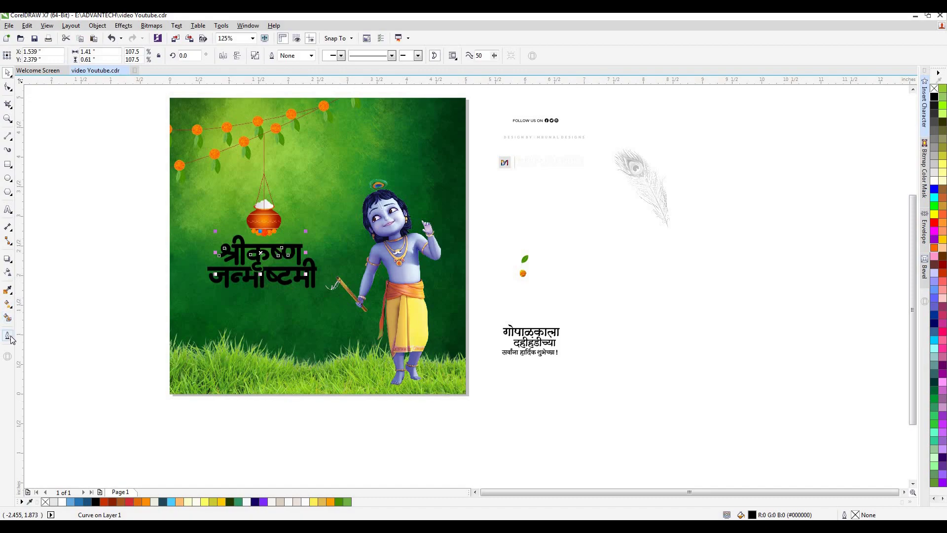
click(146, 312)
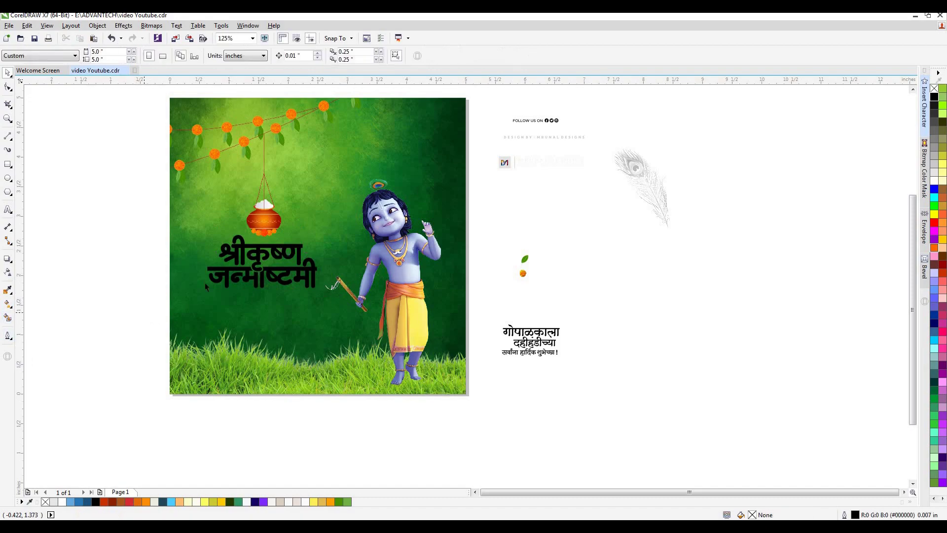
click(253, 268)
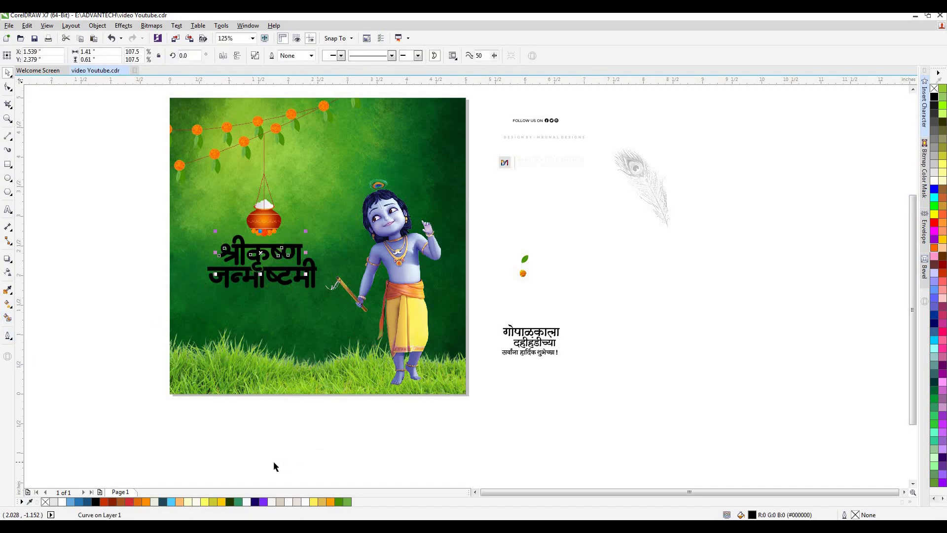
click(332, 502)
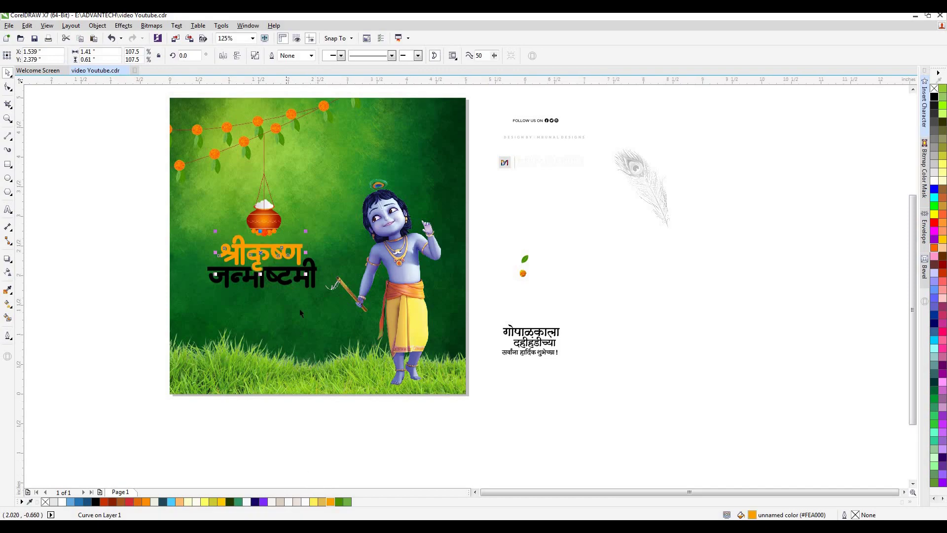
click(328, 501)
click(244, 409)
click(274, 282)
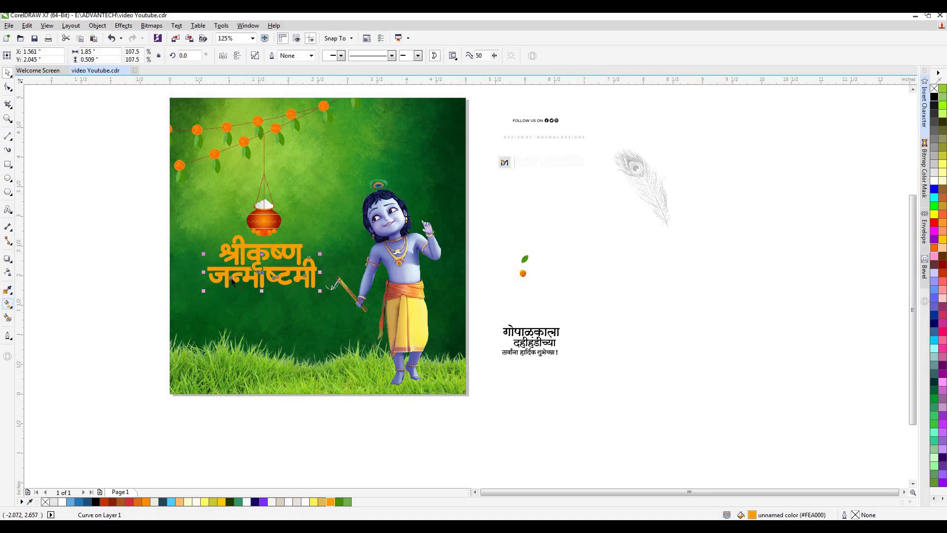
- Apply a vertical fountain fill to जन्माष्टमी, running from orange at its base to light yellow at its top
click(7, 304)
scroll(274, 276, up, 1)
drag(252, 298, 253, 248)
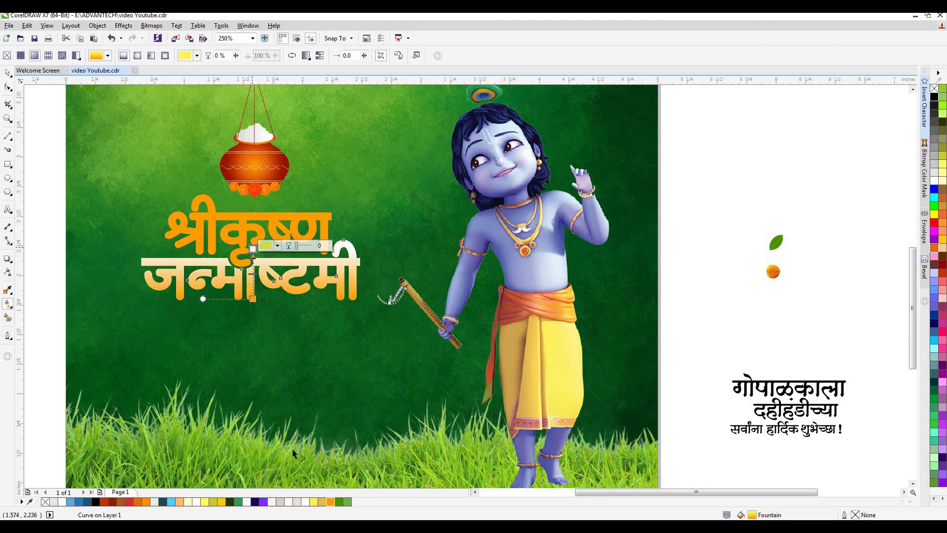
click(313, 502)
drag(253, 249, 252, 241)
- Give श्रीकृष्ण a matching vertical orange-to-light-yellow fountain fill and adjust both gradient ends to span the word
click(244, 218)
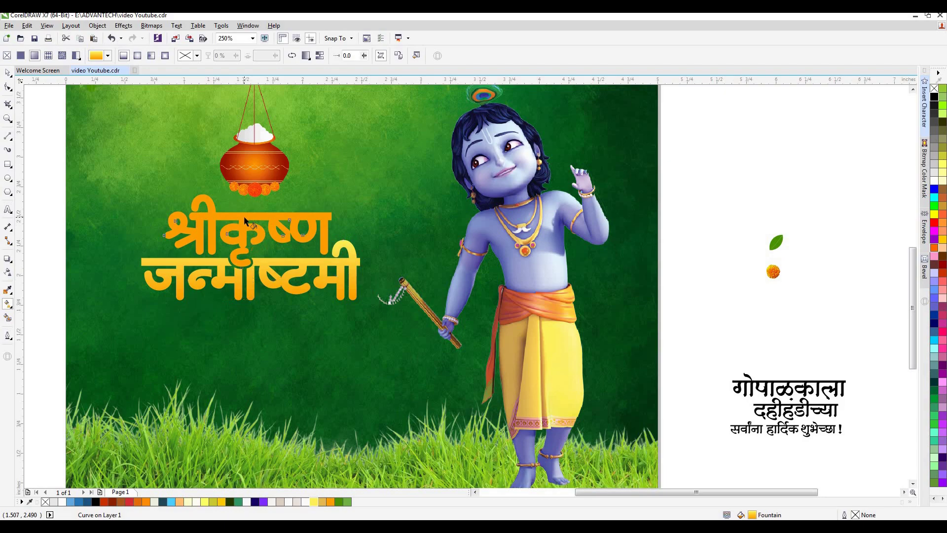
drag(244, 221, 245, 196)
click(314, 502)
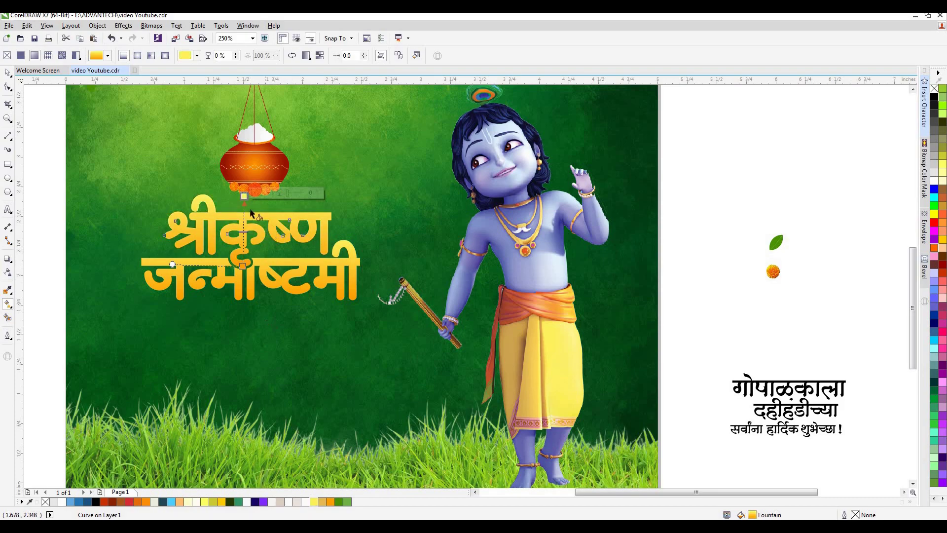
mouse_move(244, 196)
mouse_down()
mouse_move(245, 181)
mouse_move(244, 191)
mouse_up()
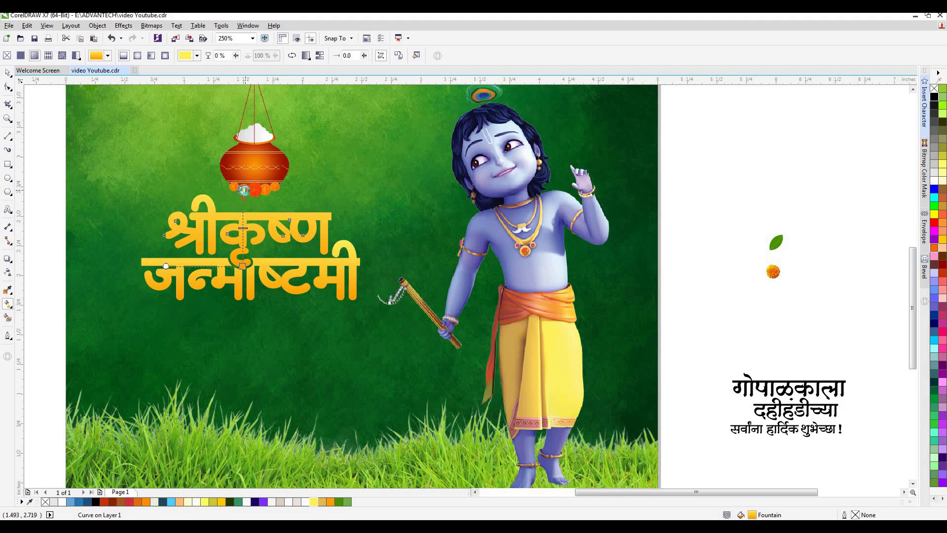
drag(242, 266, 242, 247)
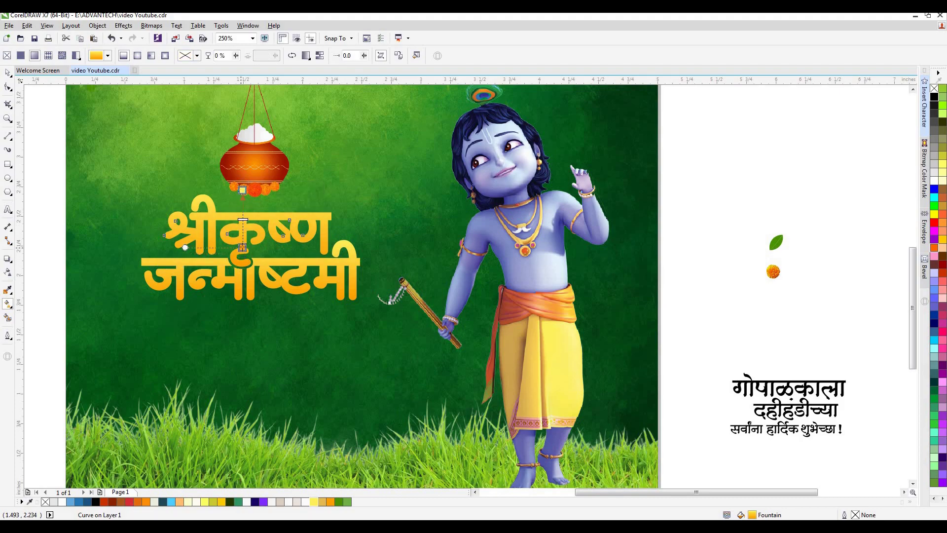
drag(242, 191, 242, 205)
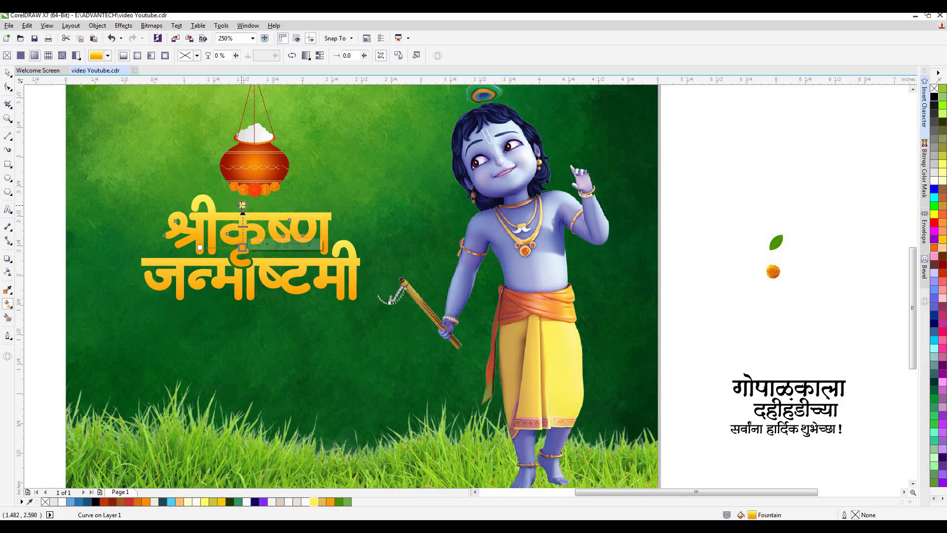
click(7, 73)
click(25, 97)
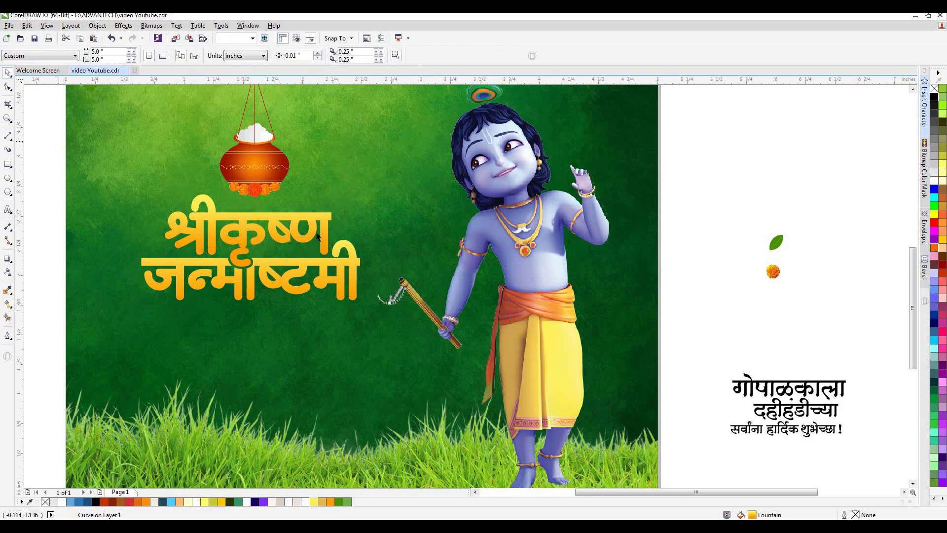
- Group the two gradient title words into one object
scroll(318, 234, down, 1)
scroll(319, 235, down, 1)
scroll(296, 236, up, 1)
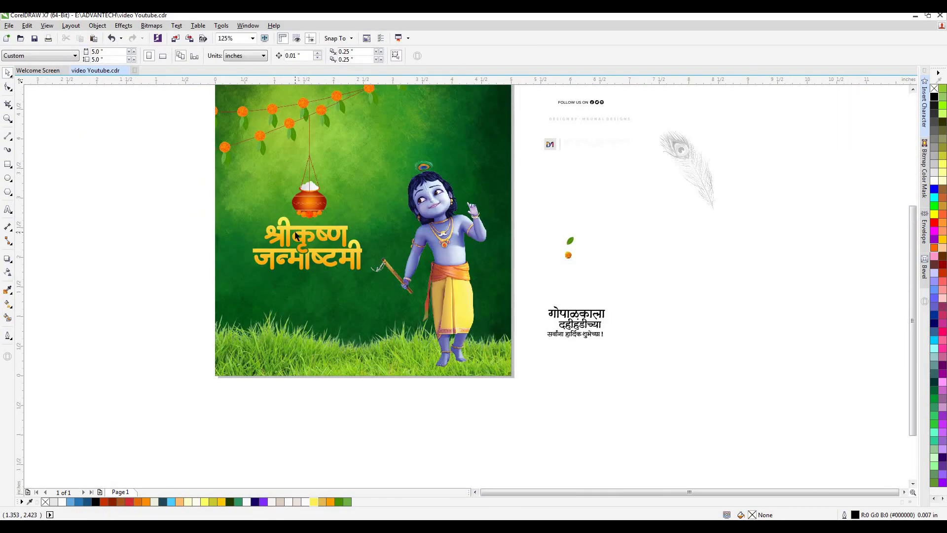
drag(185, 212, 385, 280)
key(ctrl+g)
click(118, 254)
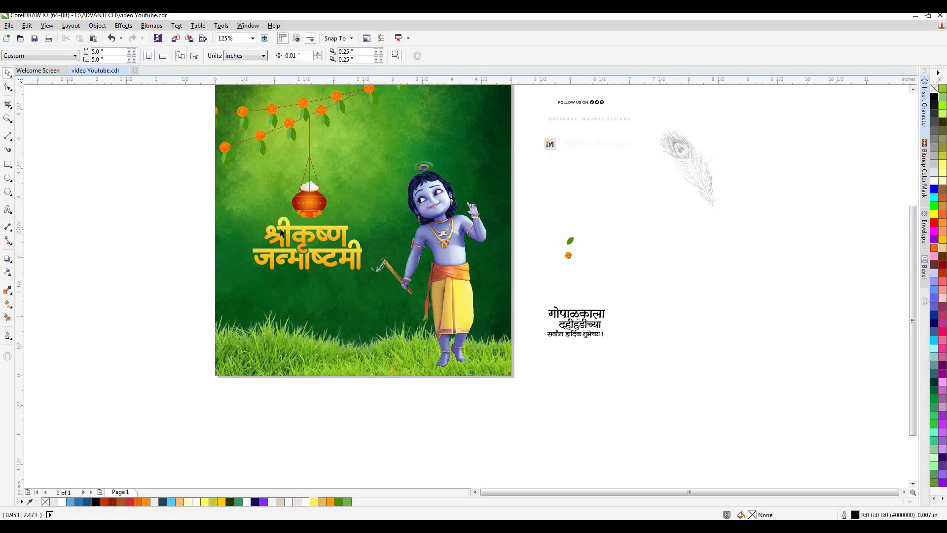
- Add a black 0.031 in outline to the grouped title and place it behind the fill
click(305, 242)
click(8, 335)
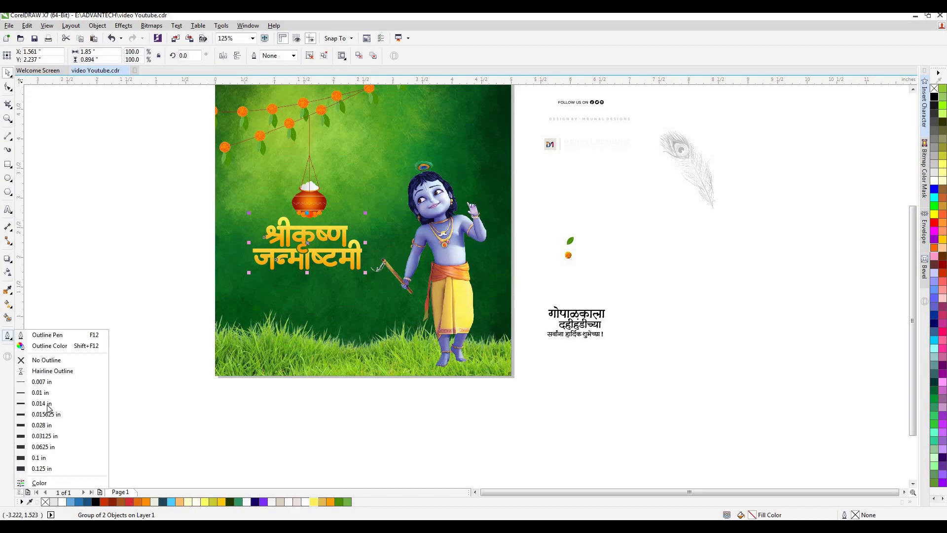
click(51, 436)
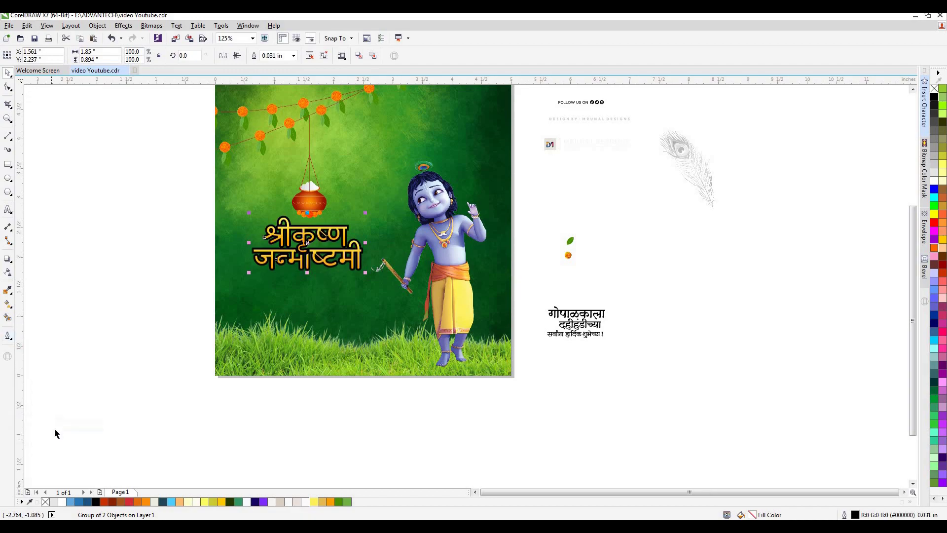
click(8, 336)
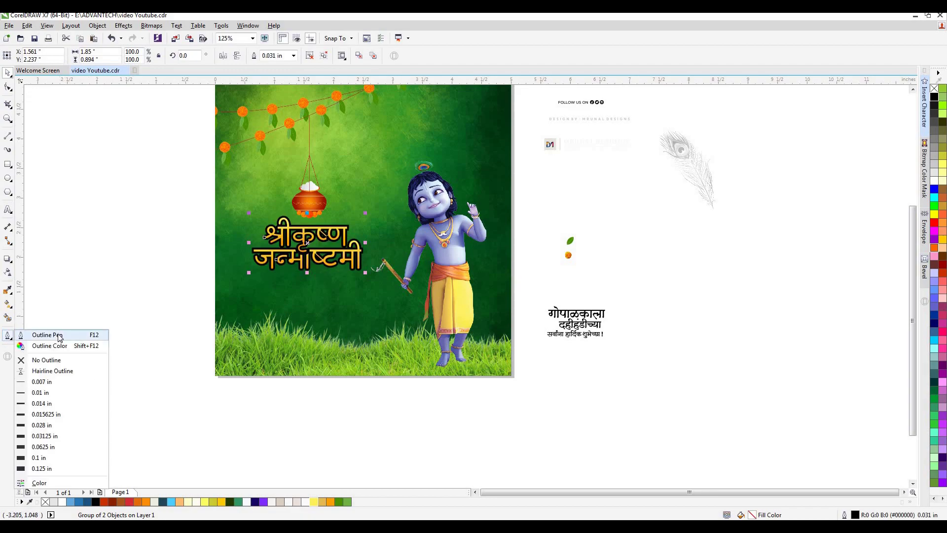
click(57, 335)
click(482, 330)
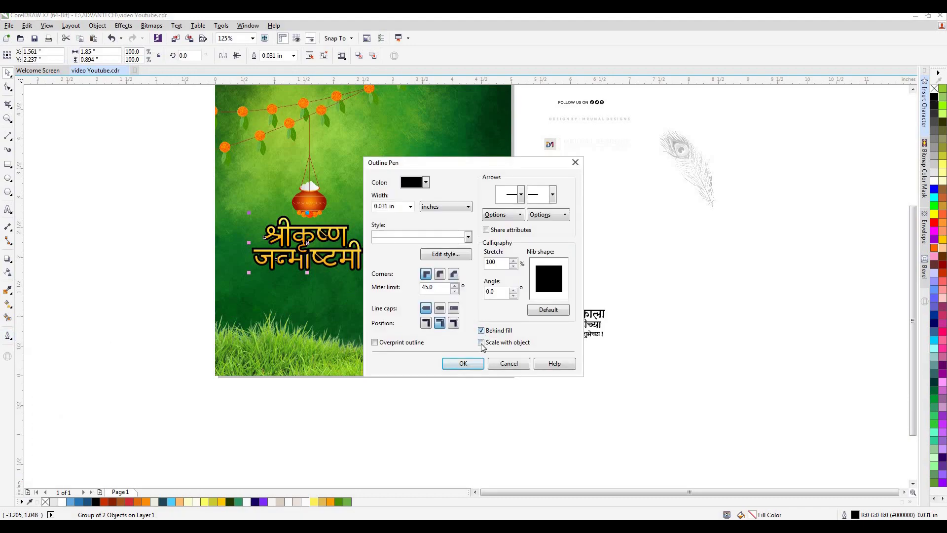
click(463, 363)
click(115, 295)
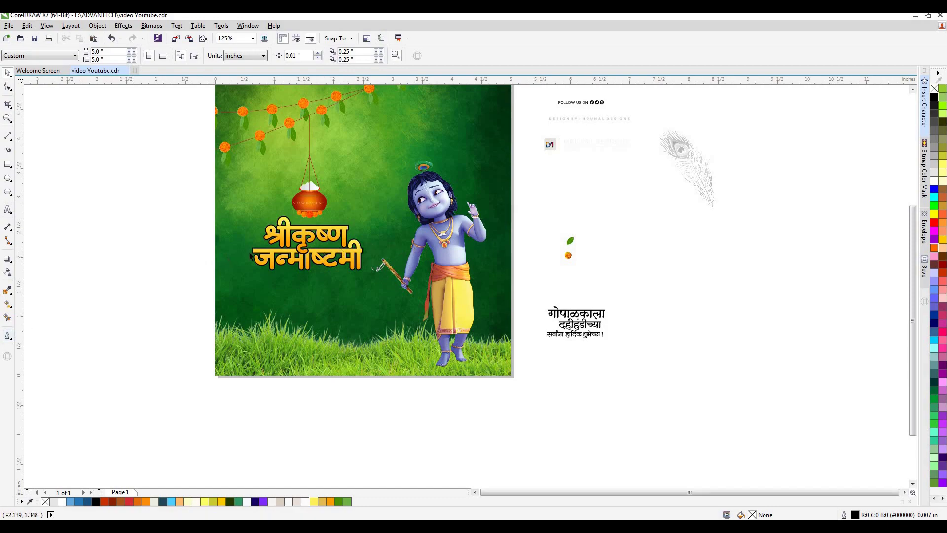
- Thicken the title's outline to 0.125 in and make it a semi-transparent dark backing around the letters
click(296, 231)
click(7, 336)
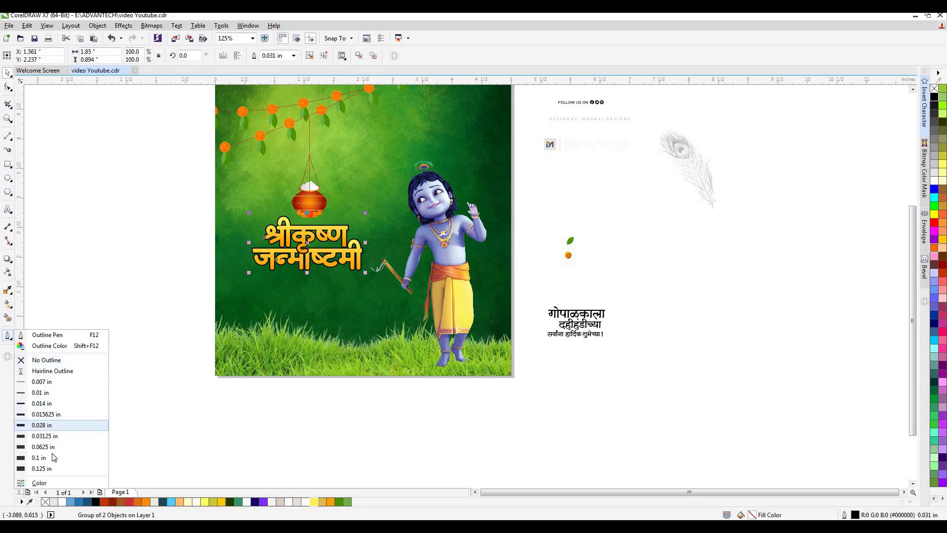
click(34, 466)
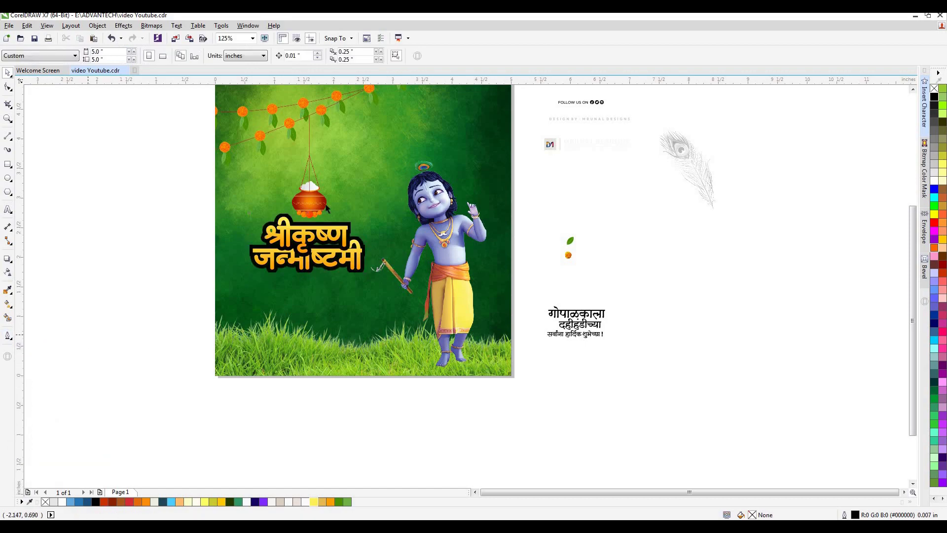
key(Escape)
click(306, 242)
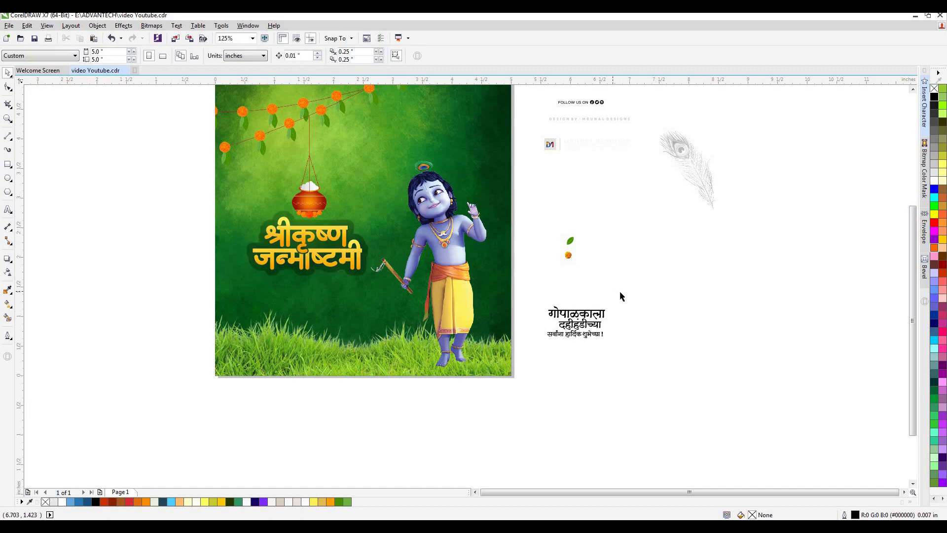
- Move the three-line गोपाळकाला greeting onto the poster below the title, to about X 1.577, Y 1.398 inches
drag(620, 292, 535, 350)
drag(578, 323, 308, 291)
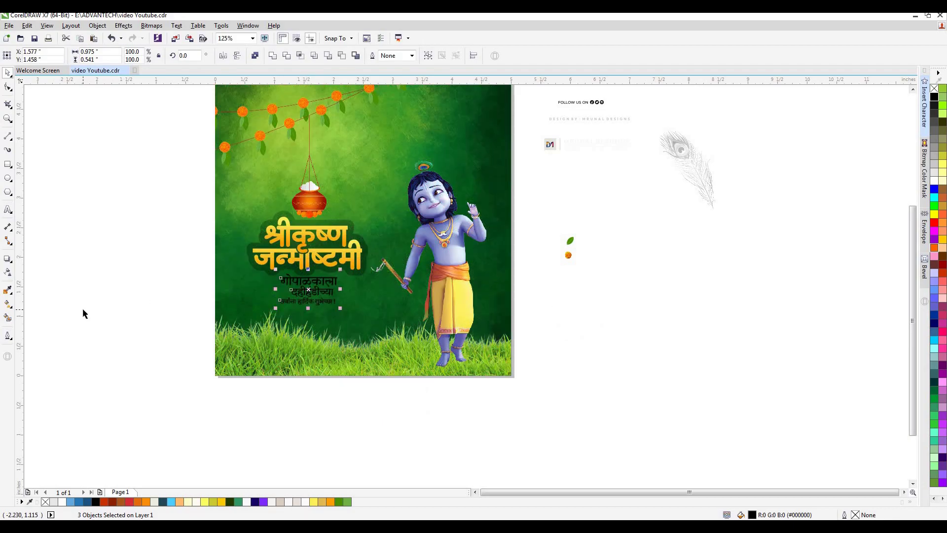
key(Down)
key(Down)
key(Down)
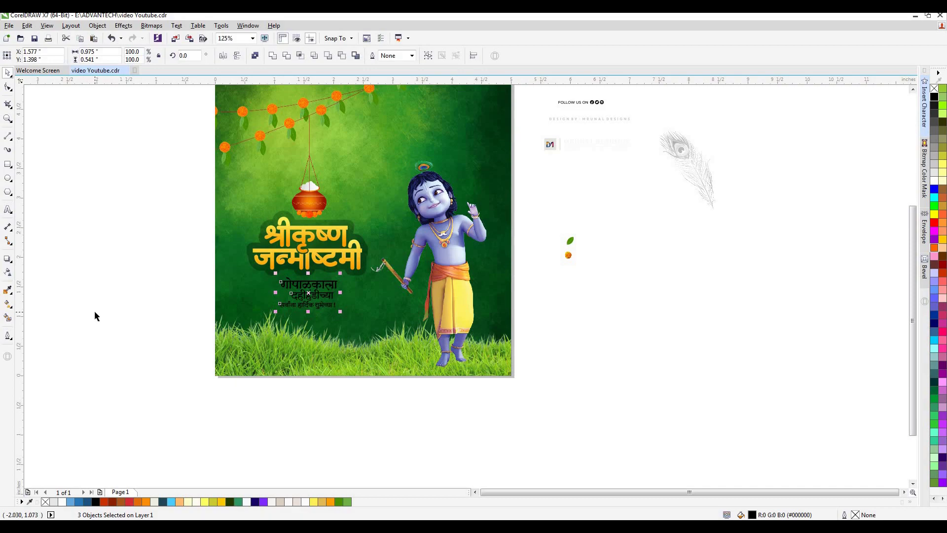
click(95, 311)
- Fill all three greeting lines with pale yellow #FFFFCC
drag(177, 274, 344, 319)
click(189, 503)
click(214, 442)
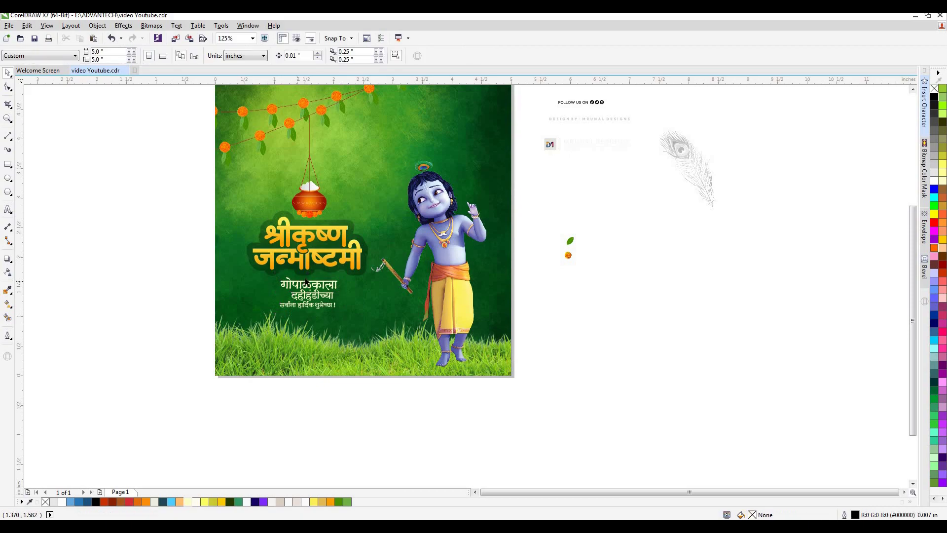
- Try a golden yellow fill on the middle greeting line, दहीहंडीच्या
click(315, 294)
click(221, 503)
click(265, 423)
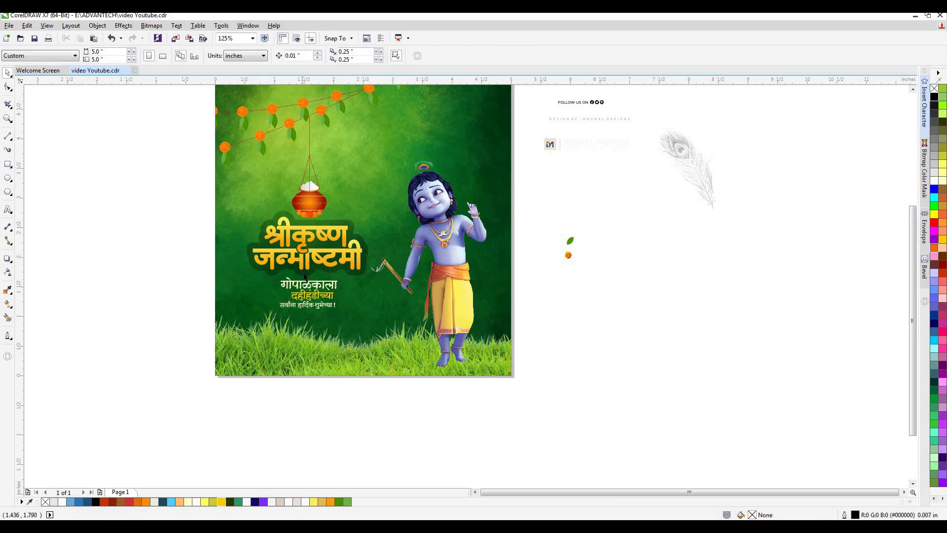
- Fill the last greeting line, सर्वांना हार्दिक शुभेच्छा !, with golden yellow
click(319, 306)
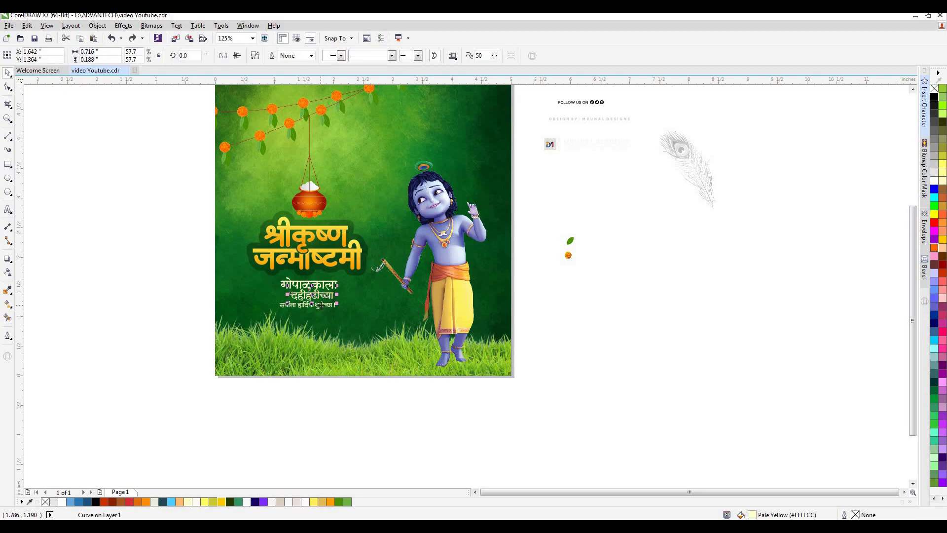
click(221, 504)
click(267, 424)
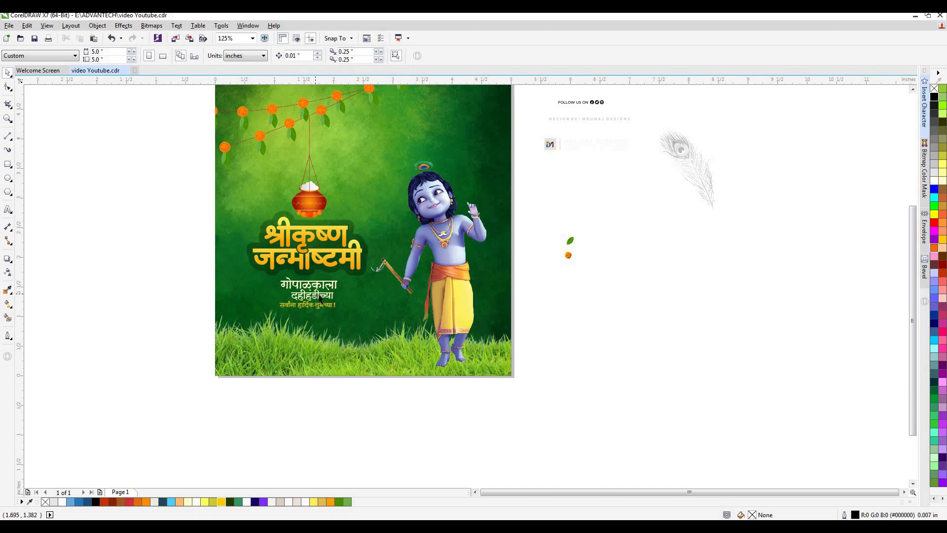
- Shift the loose marigold slightly down beside the page and reposition the three greeting lines just below the title
mouse_move(568, 255)
mouse_down()
mouse_move(334, 317)
mouse_move(567, 272)
mouse_up()
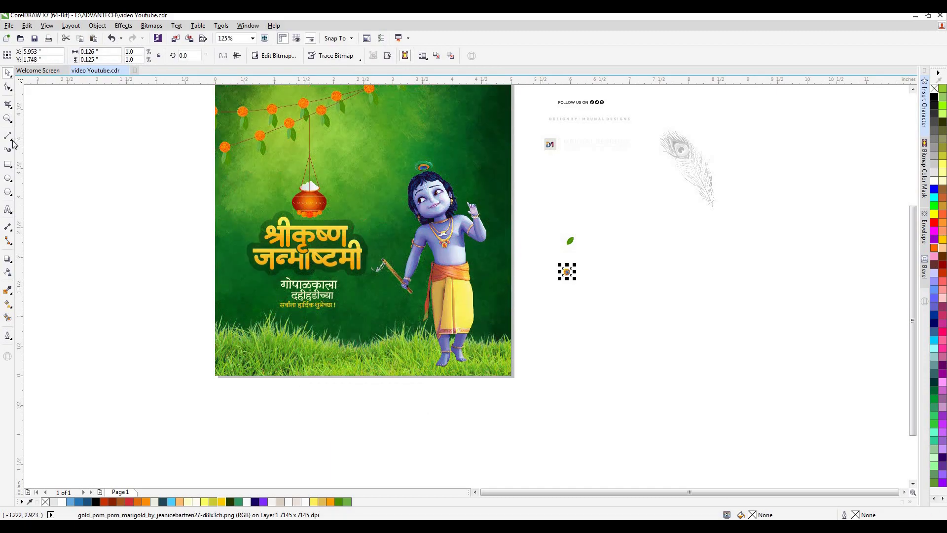
drag(201, 274, 376, 316)
drag(310, 295, 310, 301)
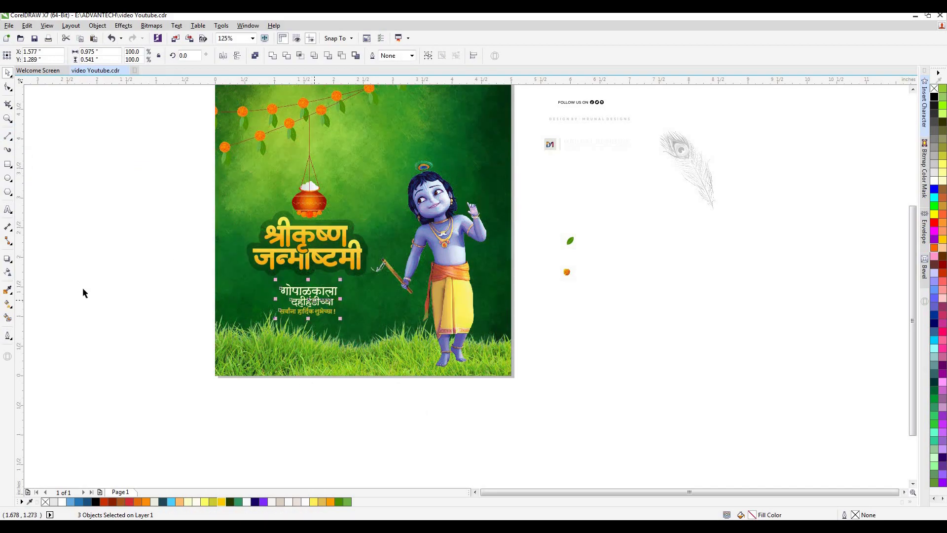
click(83, 289)
drag(140, 274, 353, 333)
drag(308, 299, 308, 291)
key(Down)
key(Down)
key(Down)
key(Down)
key(Down)
key(Down)
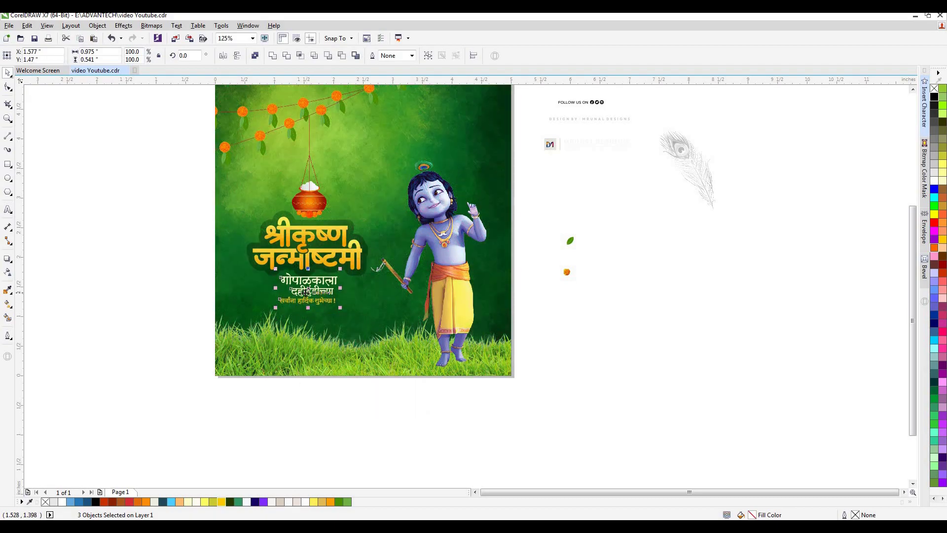
click(149, 323)
- Draw a horizontal line about 1.3 inches long beneath the greeting and color its outline pale yellow #FFFFCC
click(7, 137)
drag(272, 312, 349, 311)
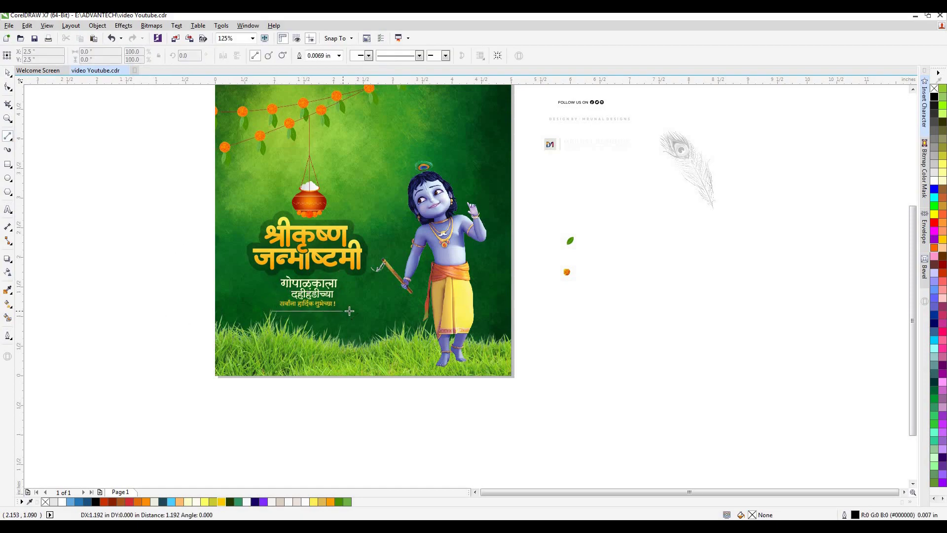
click(7, 73)
right_click(191, 502)
- Change the line under the greeting to a dashed outline style with Behind fill enabled
click(7, 336)
click(45, 338)
click(469, 238)
click(468, 327)
click(458, 324)
click(481, 331)
click(464, 363)
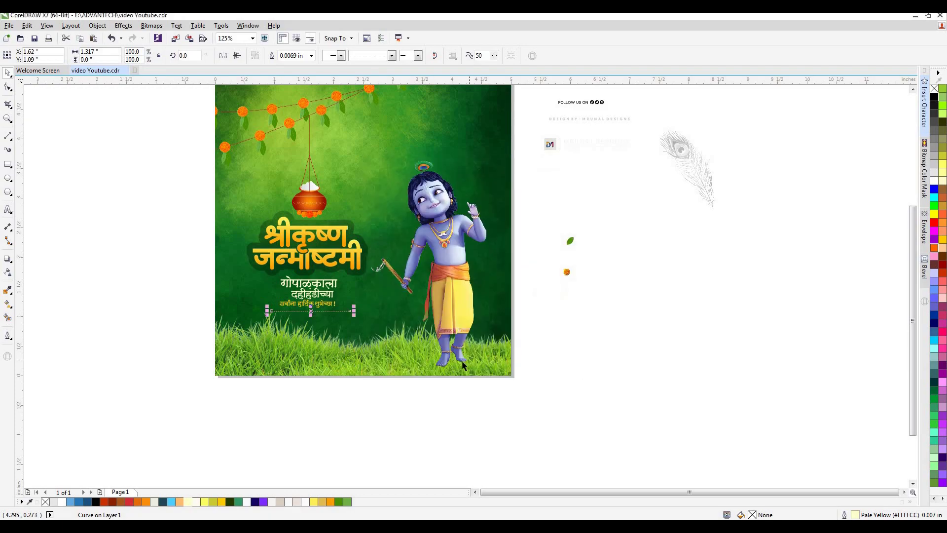
- Move the loose marigold onto the middle of the dashed line, at about X 1.57, Y 1.09 inches
scroll(302, 319, up, 2)
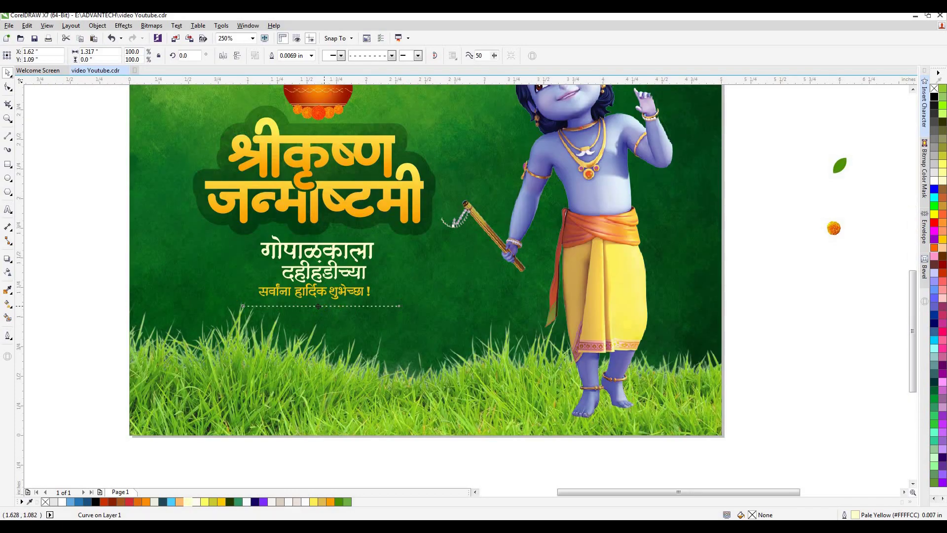
key(Escape)
scroll(366, 313, down, 1)
drag(601, 270, 340, 310)
scroll(348, 310, up, 4)
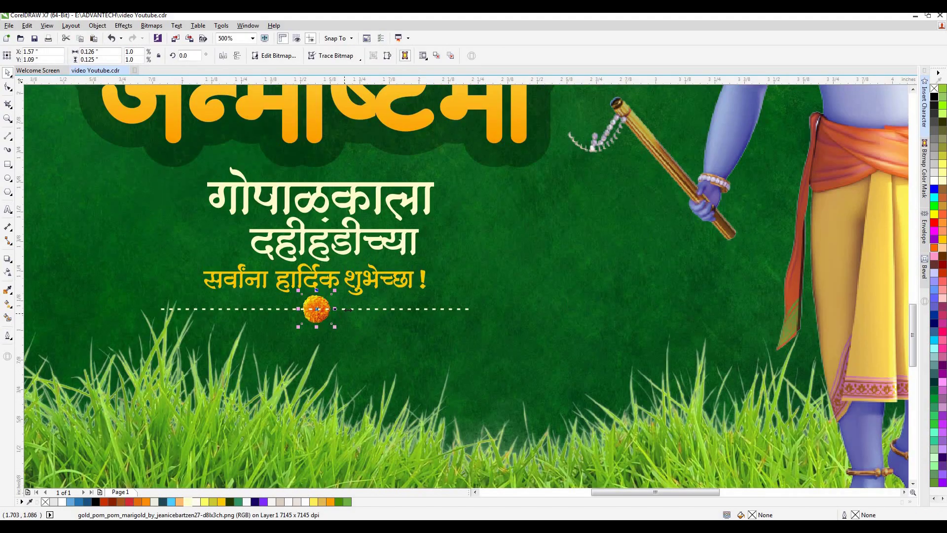
- Move the loose green leaf onto the poster beside the pot's hanging rope, at about X 2.06, Y 3.57 inches
scroll(351, 308, down, 1)
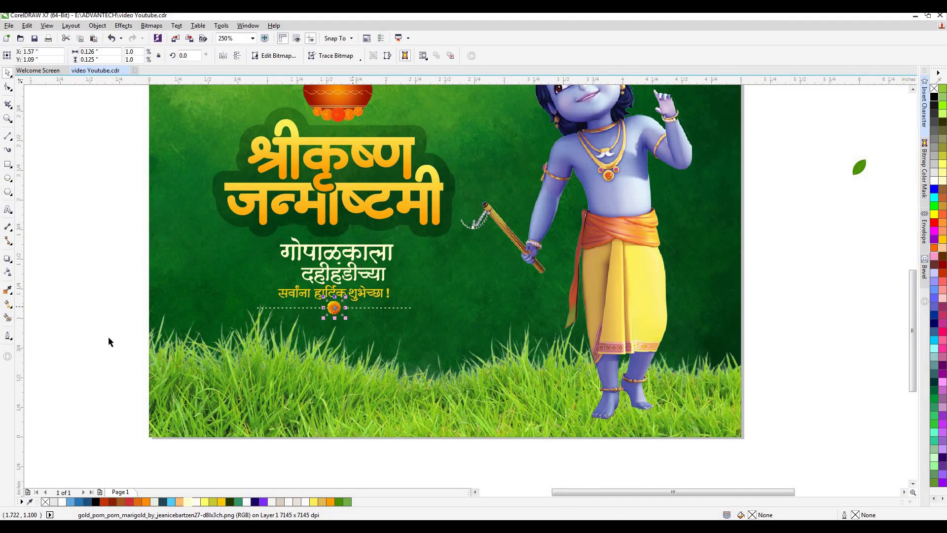
click(109, 339)
scroll(301, 326, down, 1)
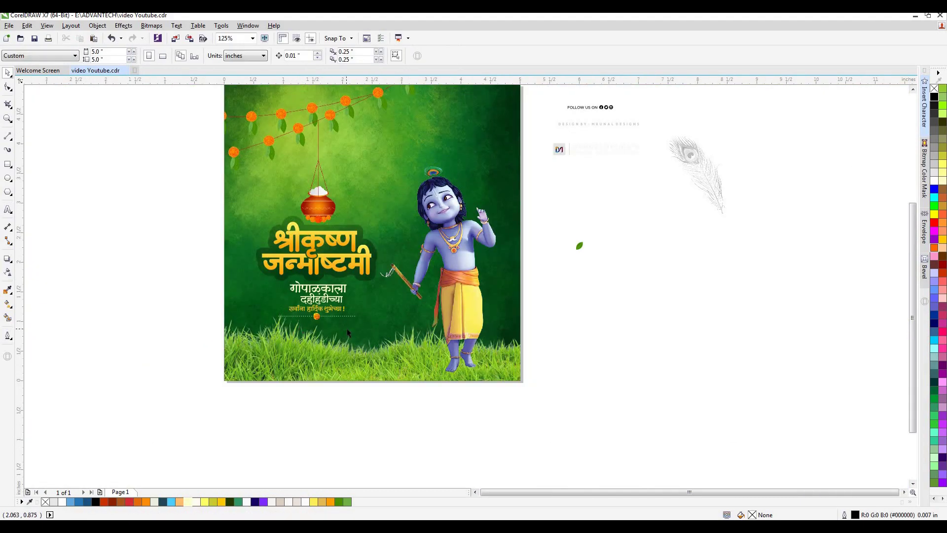
scroll(347, 329, down, 1)
scroll(353, 316, up, 1)
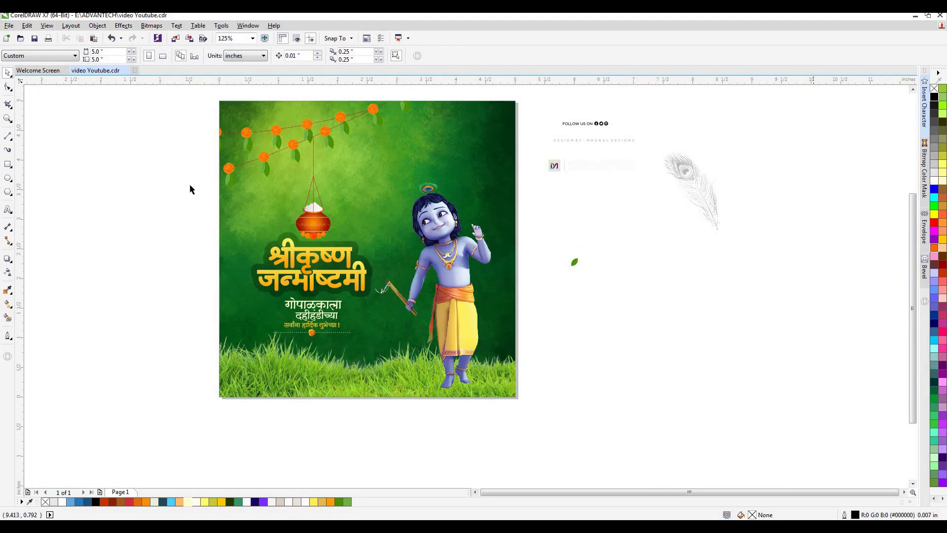
click(575, 262)
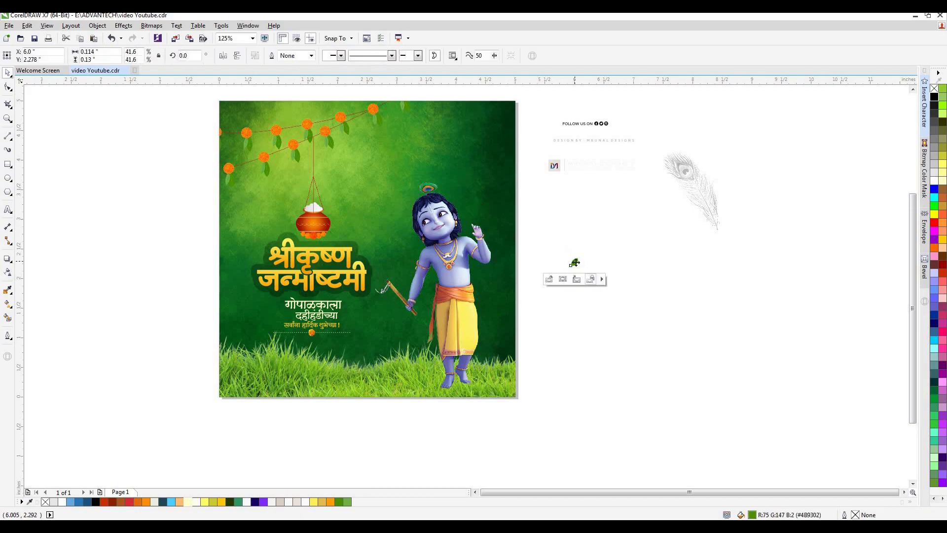
drag(576, 263, 342, 186)
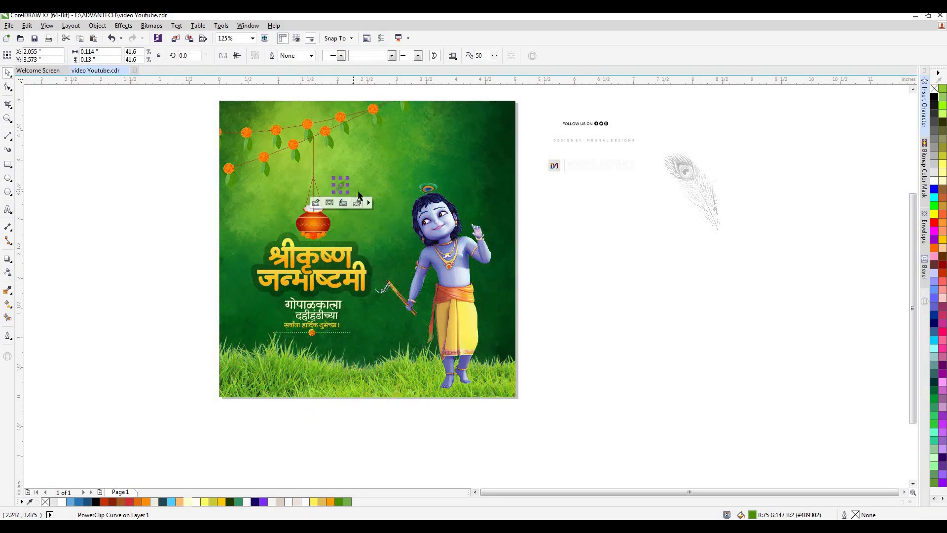
- Add a preset drop shadow to the leaf, opacity 22 and feathering 2, and bring its offset to about 0.001 and -0.001 inches
click(8, 258)
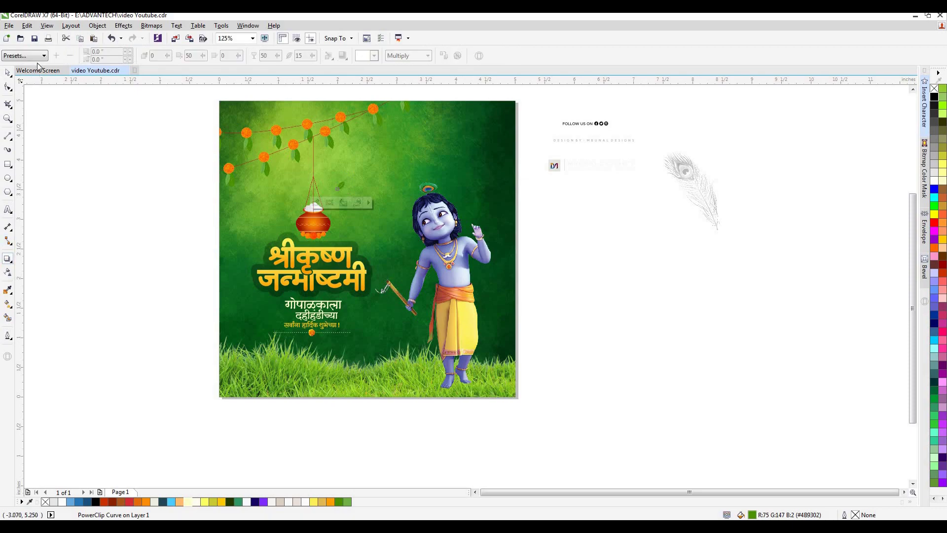
click(43, 59)
click(54, 79)
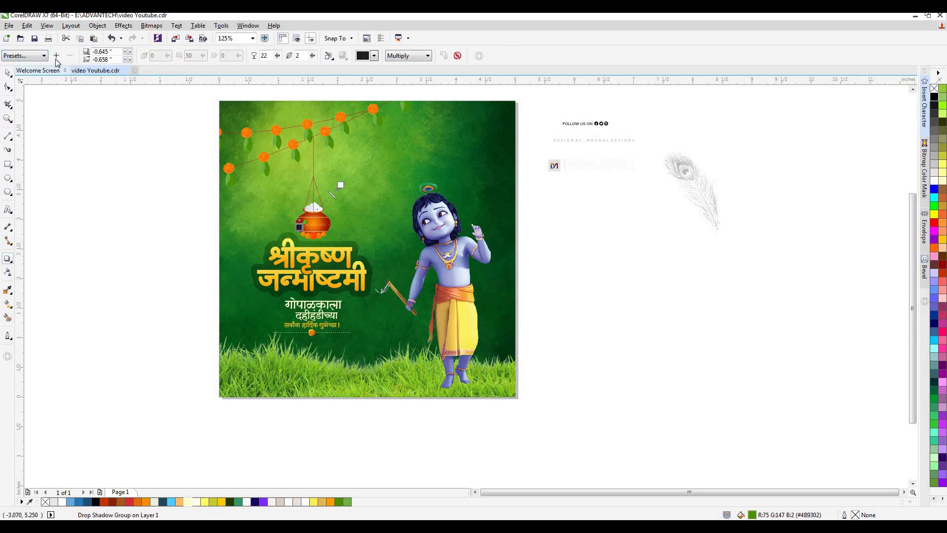
click(44, 56)
click(48, 73)
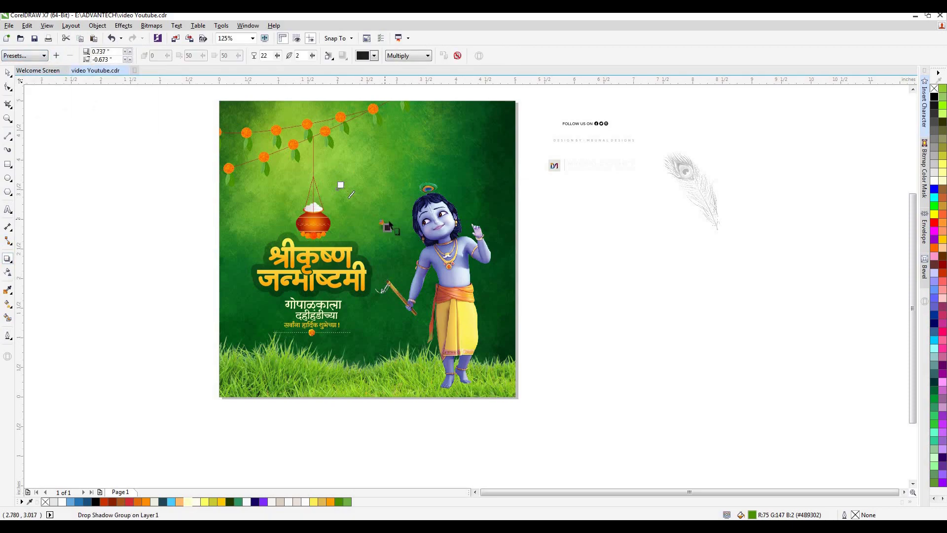
drag(388, 228, 335, 189)
scroll(345, 189, up, 2)
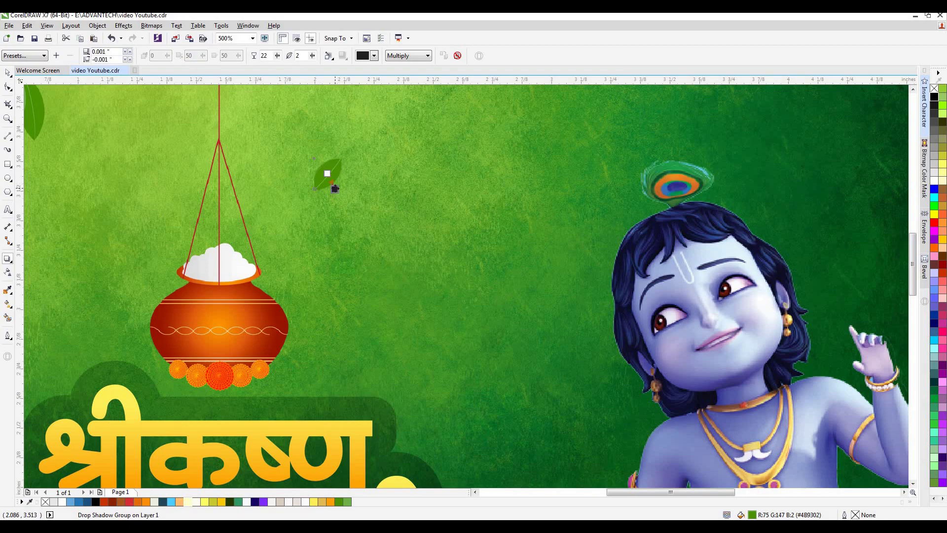
scroll(352, 182, down, 4)
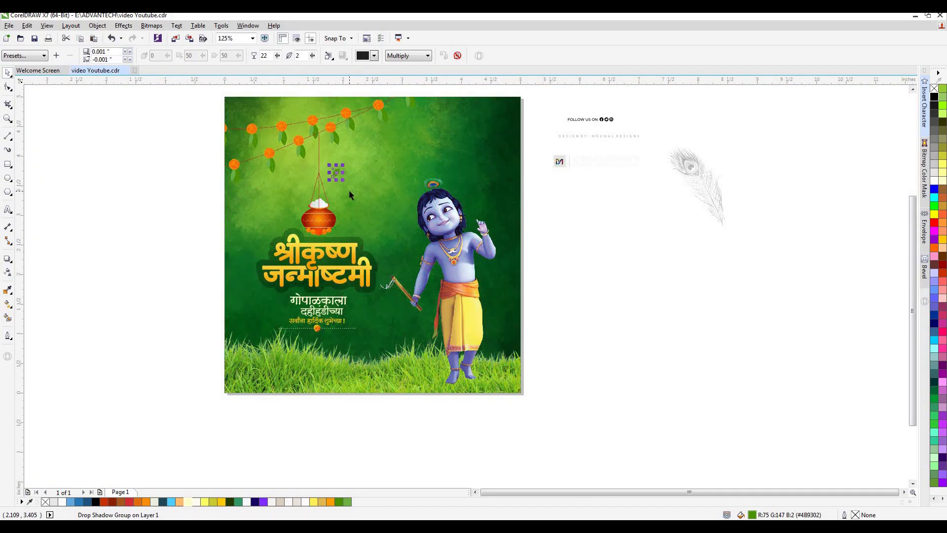
- Place a copy of the leaf on the other side of the pot's rope and clear the copy's drop shadow
drag(337, 174, 280, 197)
right_click(280, 197)
click(188, 186)
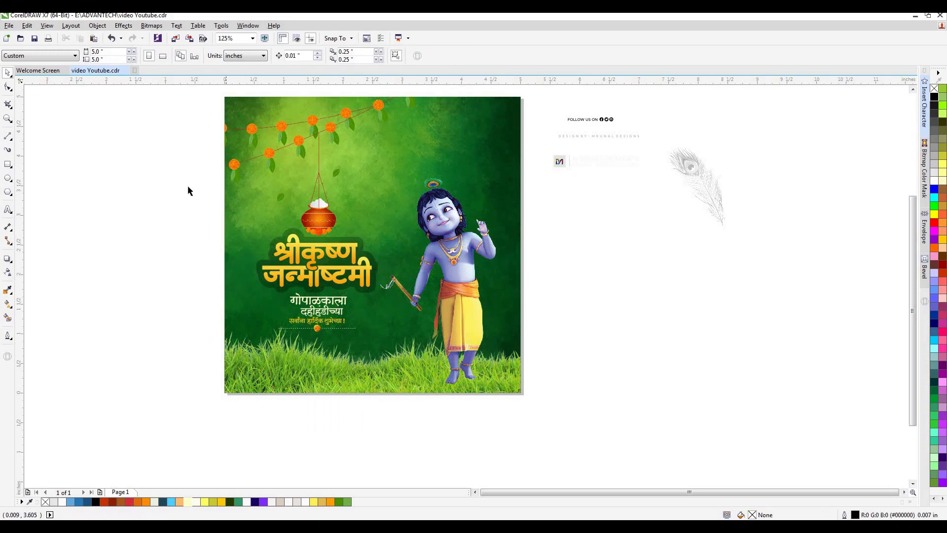
drag(192, 190, 290, 221)
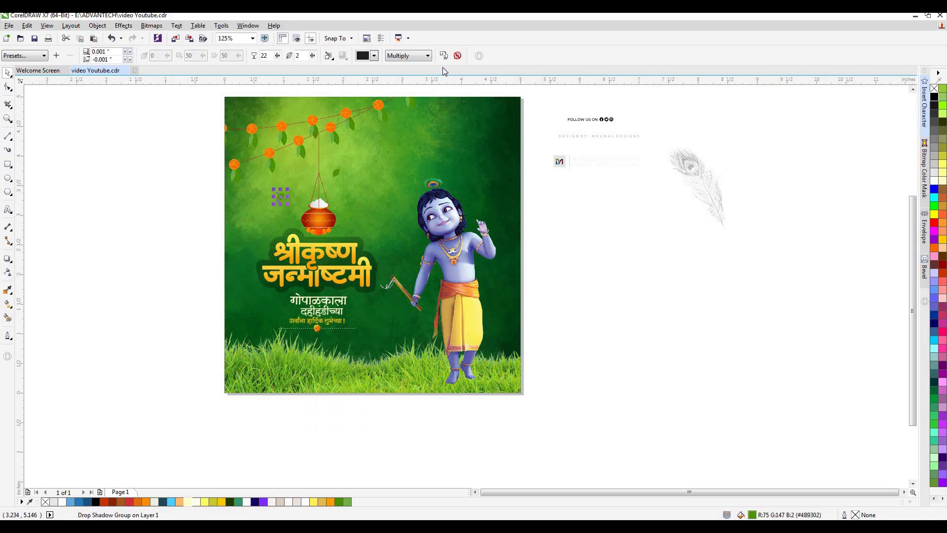
click(458, 55)
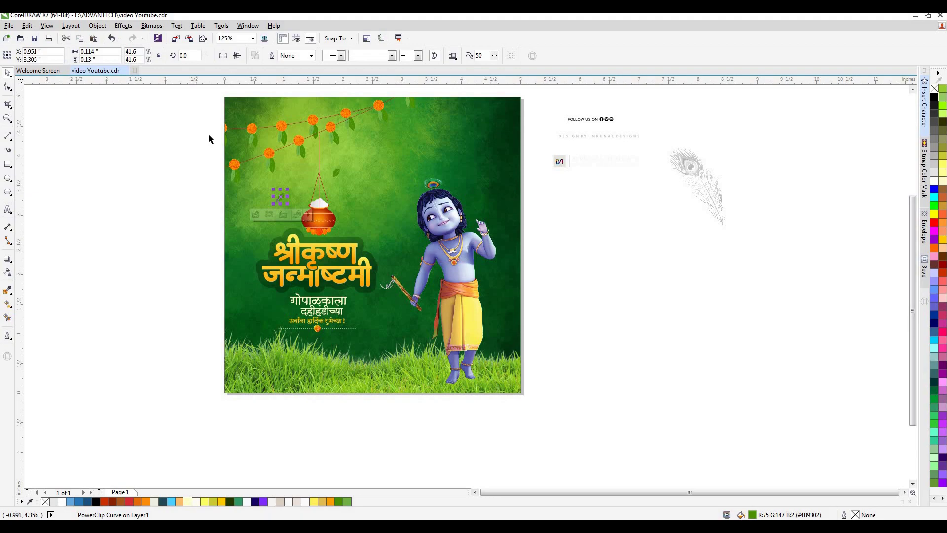
click(147, 204)
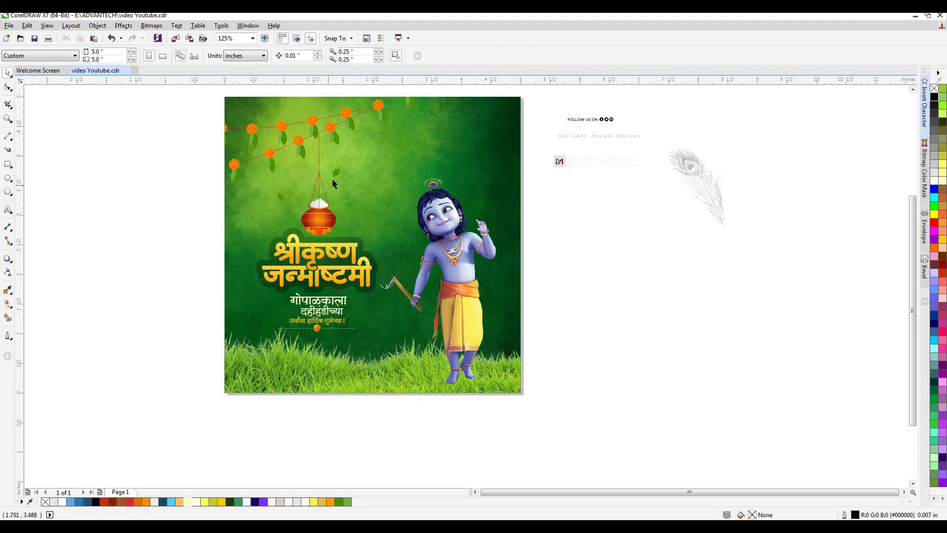
- Copy the shadowless leaf onto the last letters of the golden title's second line
click(280, 197)
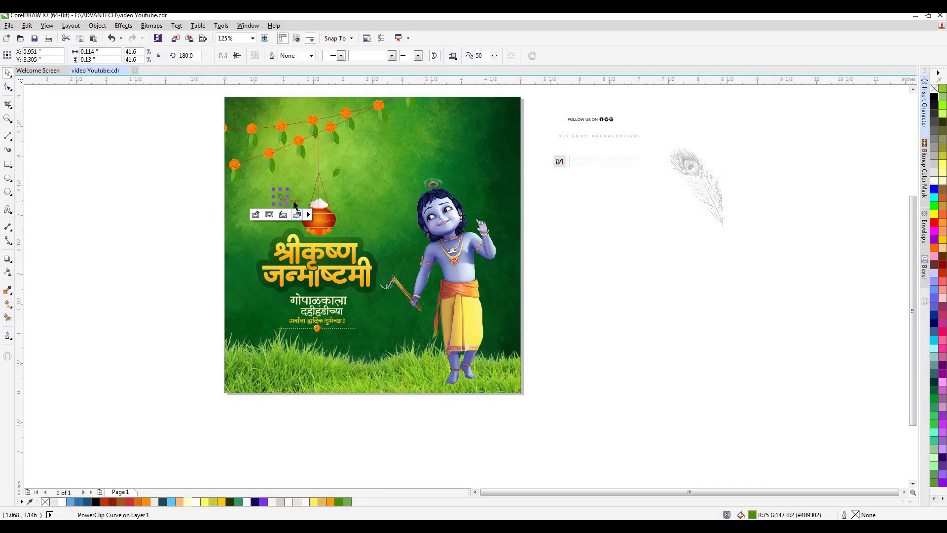
drag(278, 195, 354, 269)
click(580, 279)
scroll(361, 290, up, 2)
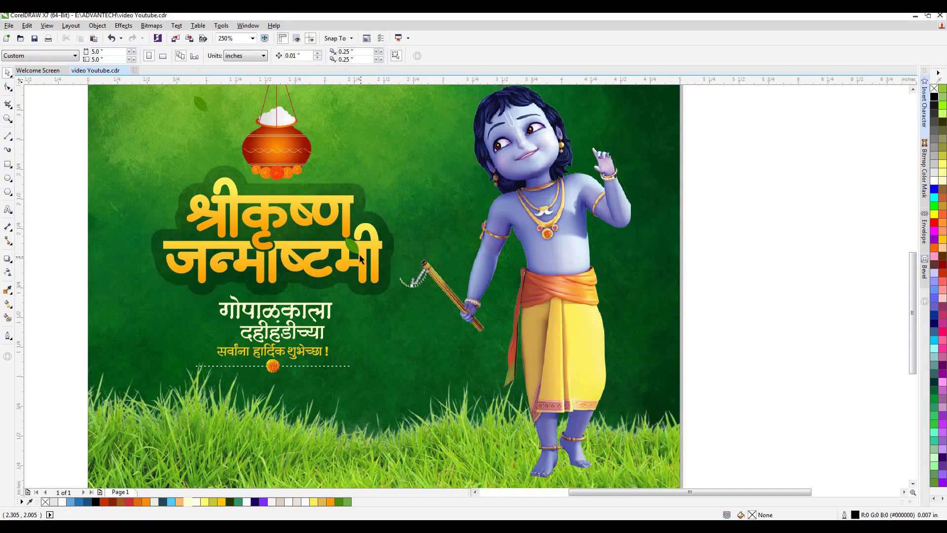
scroll(384, 241, down, 2)
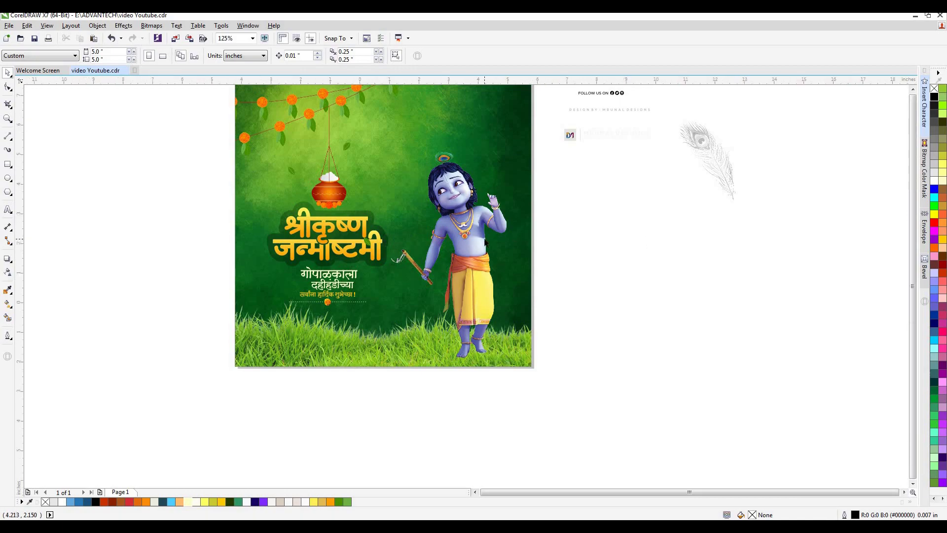
- Cast a black drop shadow from Krishna's feet upward past his head at angle 90 and reduce its opacity to 29
scroll(459, 170, down, 2)
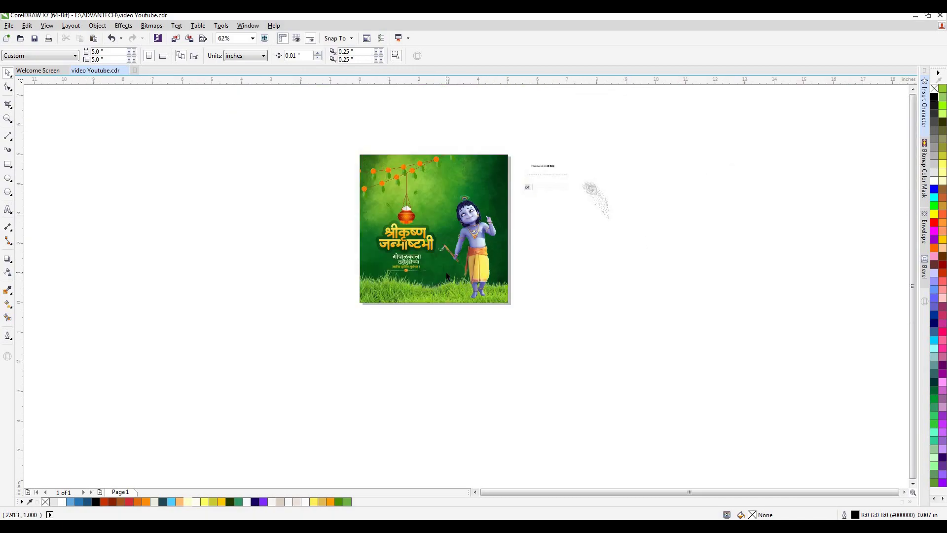
scroll(513, 236, up, 2)
scroll(470, 252, down, 2)
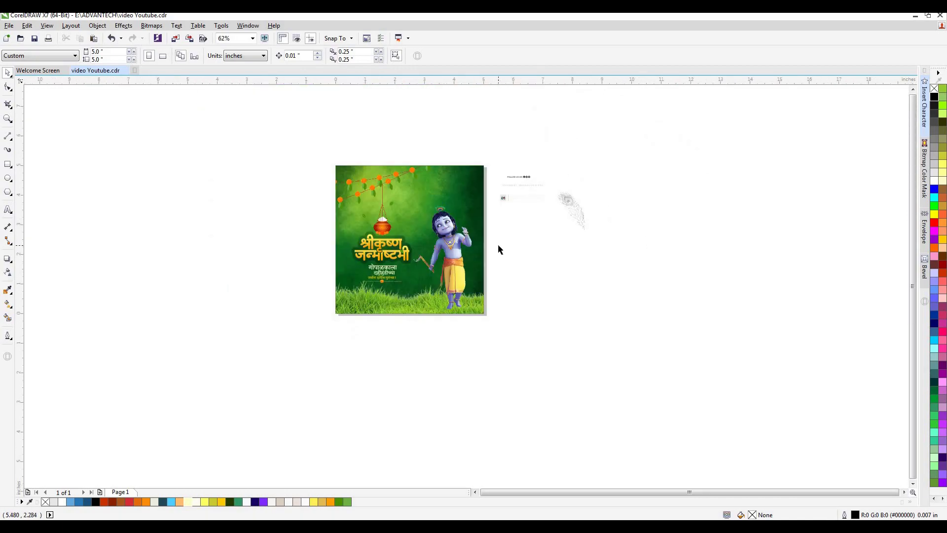
scroll(513, 231, up, 1)
click(386, 275)
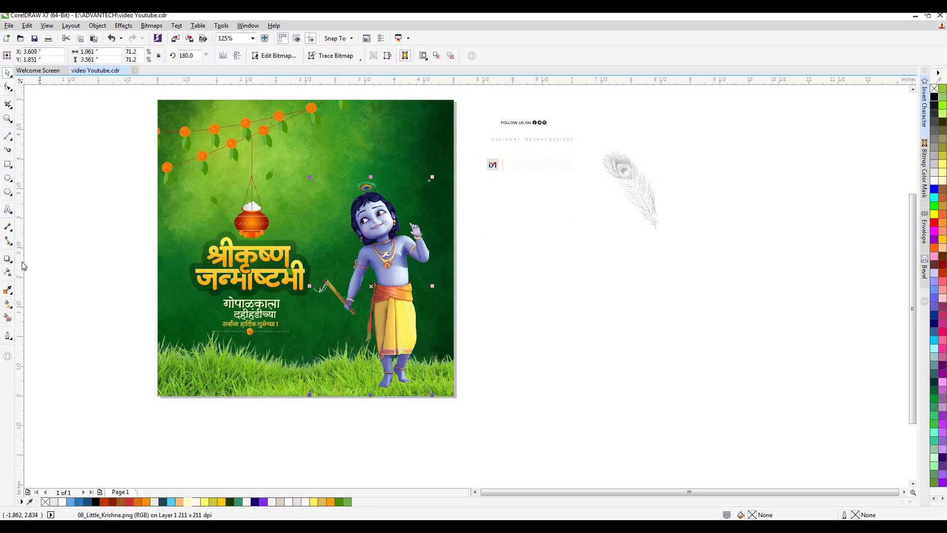
click(11, 263)
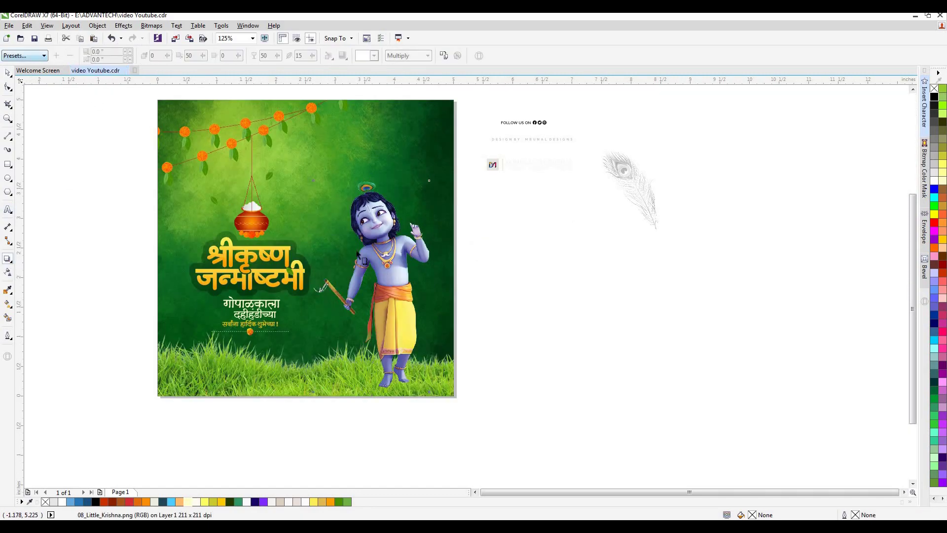
drag(384, 387, 370, 181)
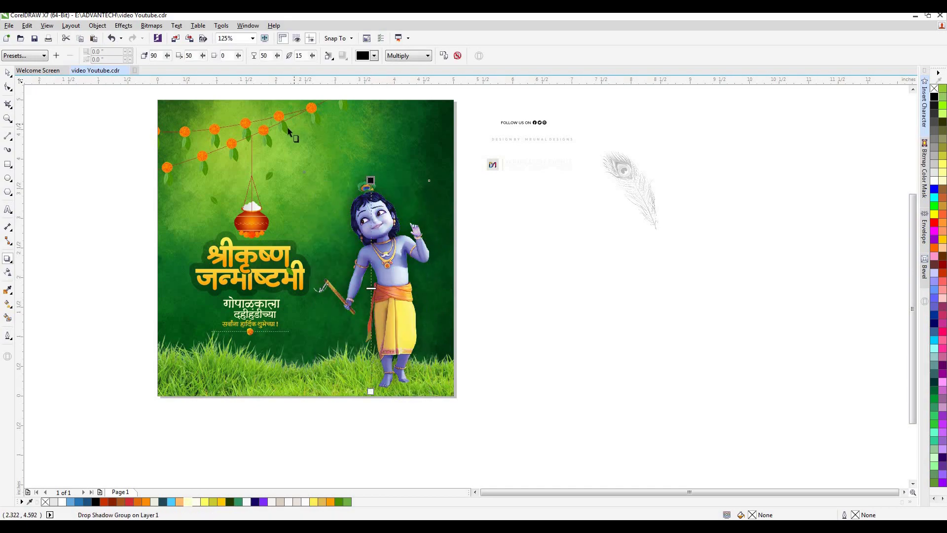
drag(370, 288, 375, 341)
drag(372, 338, 372, 331)
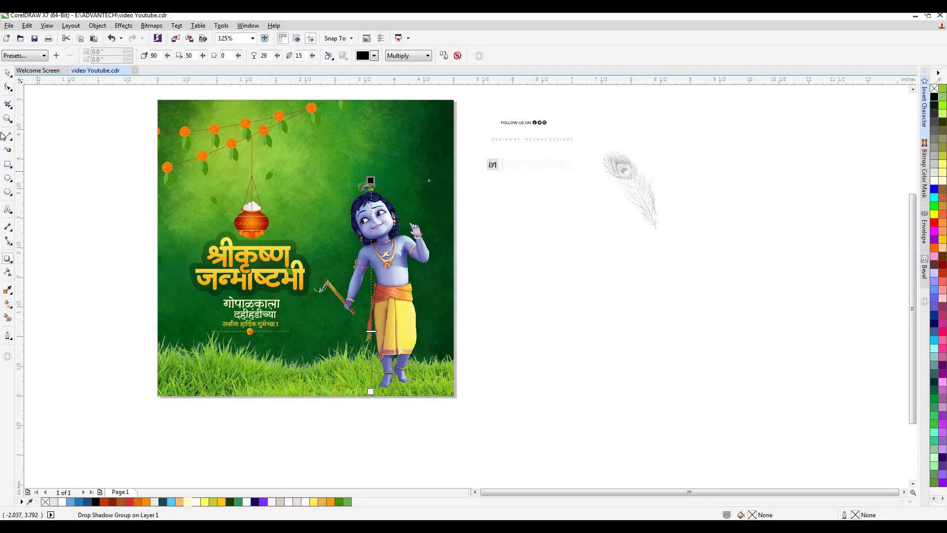
- Set the feathering of Krishna's drop shadow to 1
click(7, 73)
click(387, 251)
click(8, 258)
click(303, 55)
key(BackSpace)
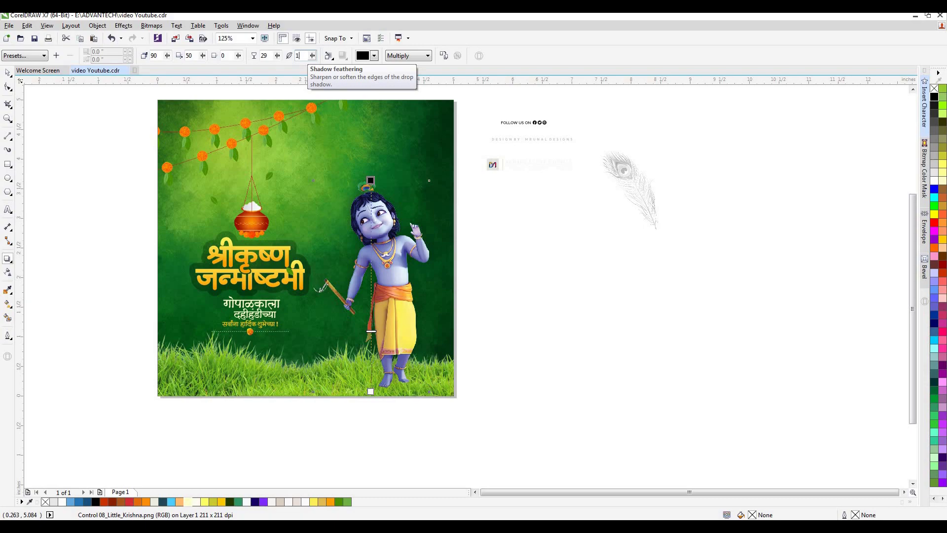
click(8, 72)
key(Escape)
scroll(360, 311, down, 1)
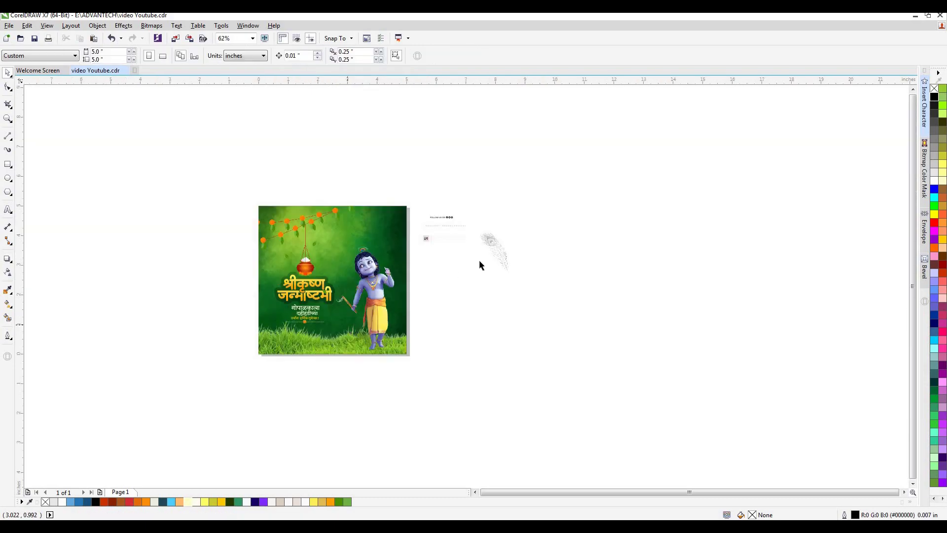
- Enlarge the peacock feather to about 4.3 inches wide and position it around Krishna's head, at about X 4.21, Y 3.08 inches
drag(499, 251, 478, 336)
drag(425, 296, 385, 261)
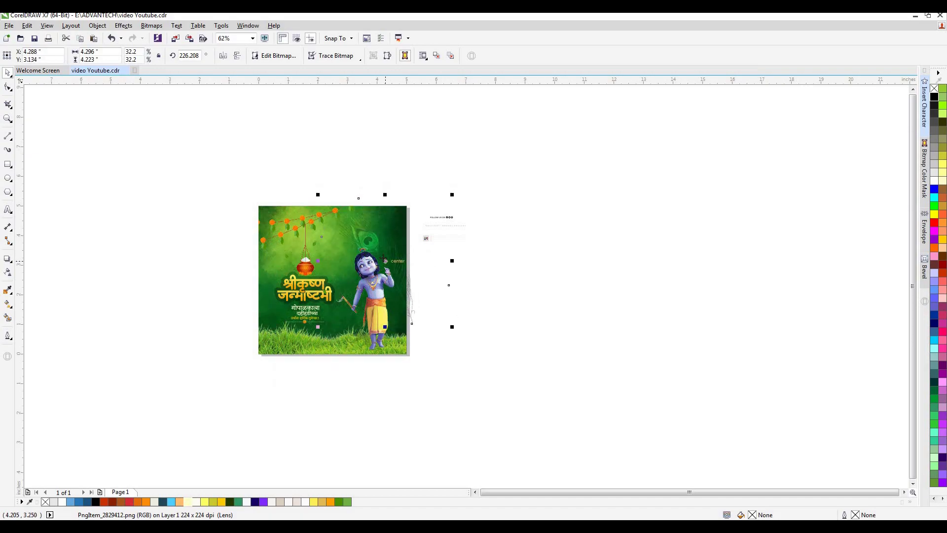
drag(386, 260, 395, 264)
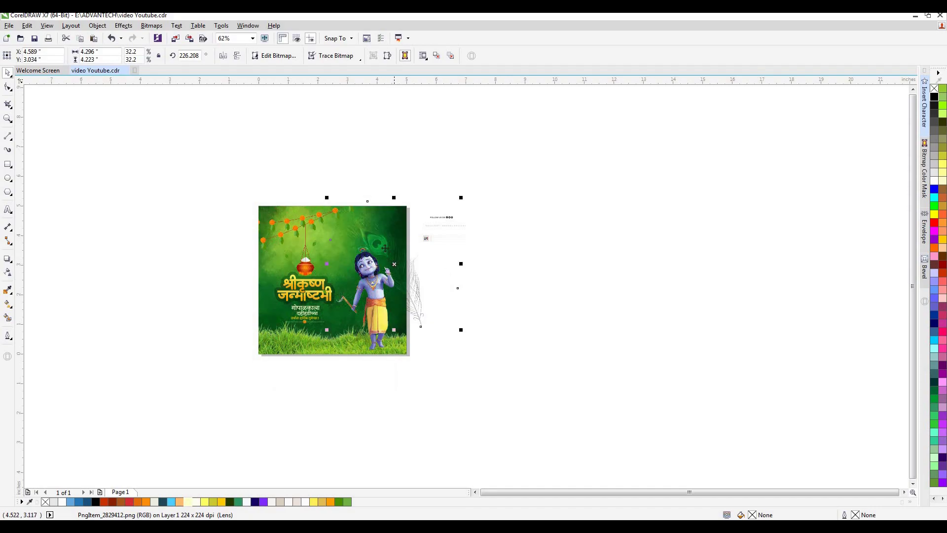
drag(385, 249, 373, 249)
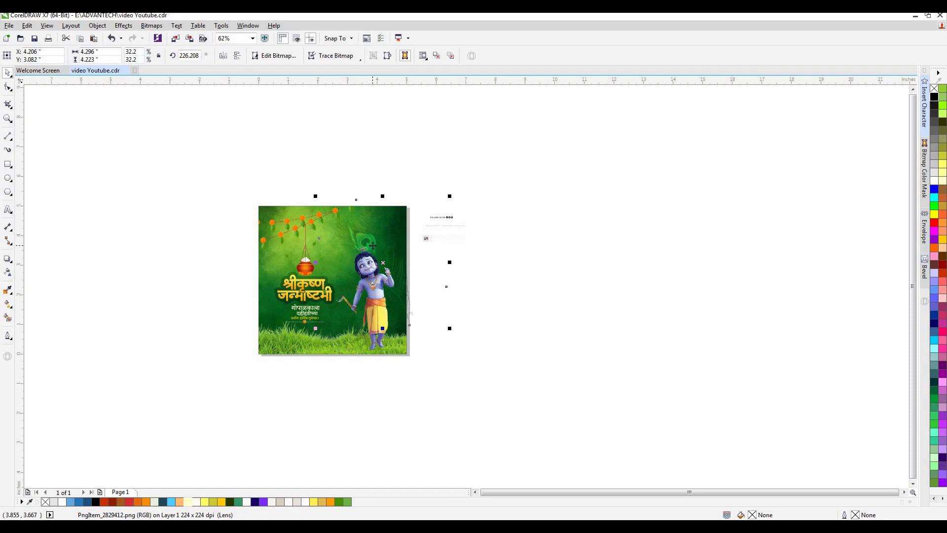
- PowerClip the peacock feather inside the green poster background and adjust its placement behind and above Krishna's head
right_click(373, 245)
click(387, 251)
click(270, 265)
click(198, 286)
drag(445, 264, 363, 227)
scroll(368, 247, up, 2)
drag(412, 277, 422, 284)
scroll(390, 215, down, 2)
click(460, 261)
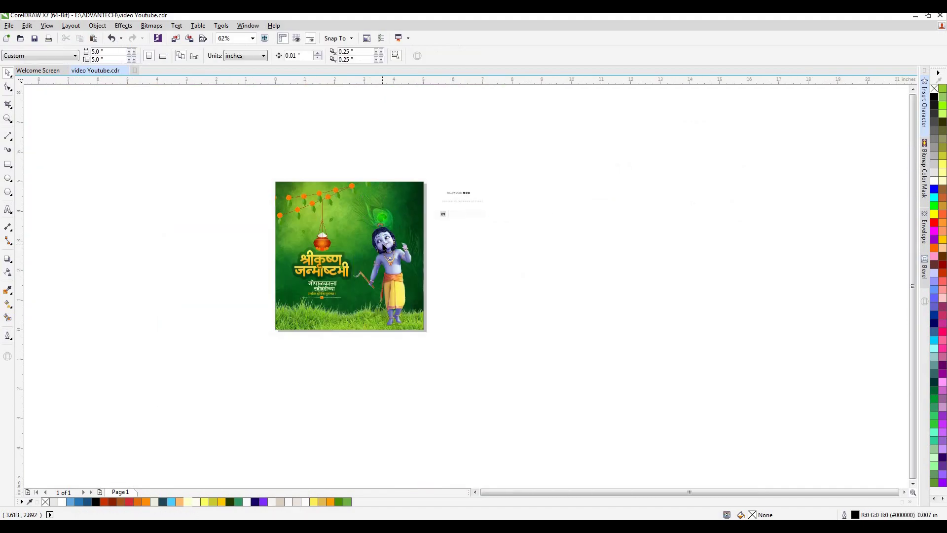
- Move the logo group from beside the page into the poster's top right corner, at about X 4.08, Y 4.71 inches
scroll(384, 246, up, 1)
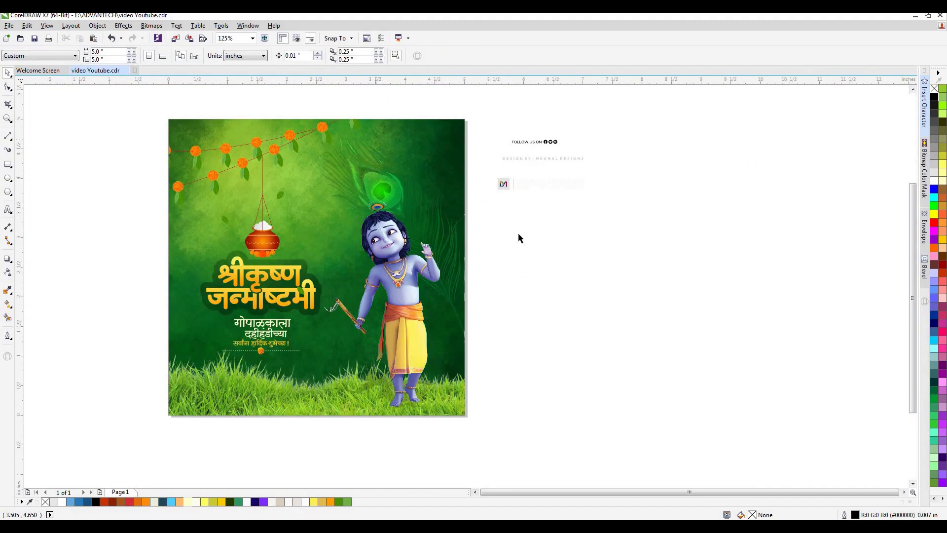
drag(489, 169, 607, 201)
drag(542, 184, 412, 136)
click(500, 179)
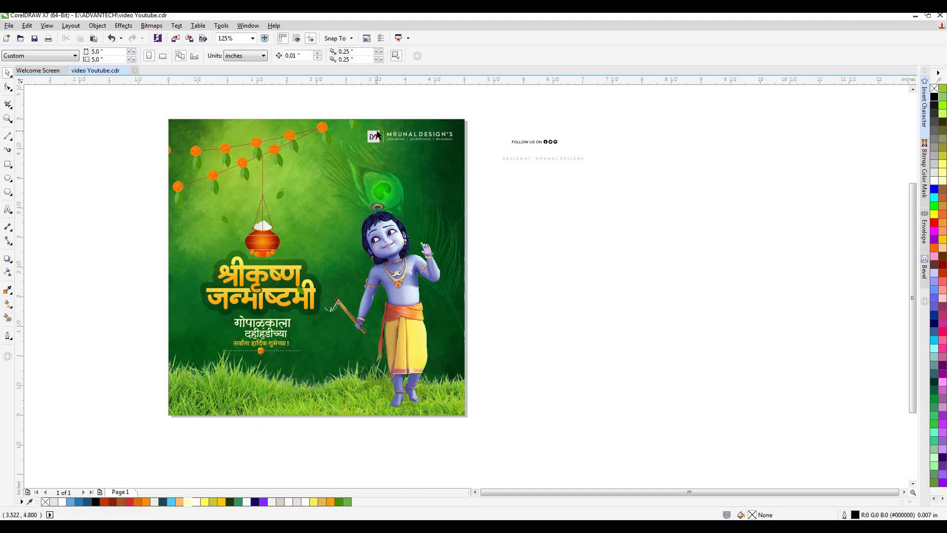
- Fill the logo group in the poster's corner with white #FFFFFF and ungroup all its objects
click(376, 137)
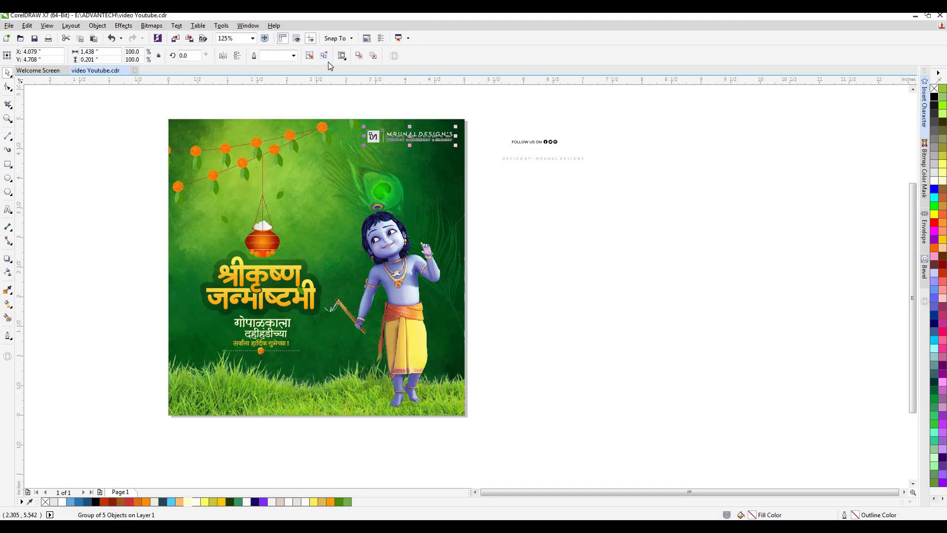
click(62, 501)
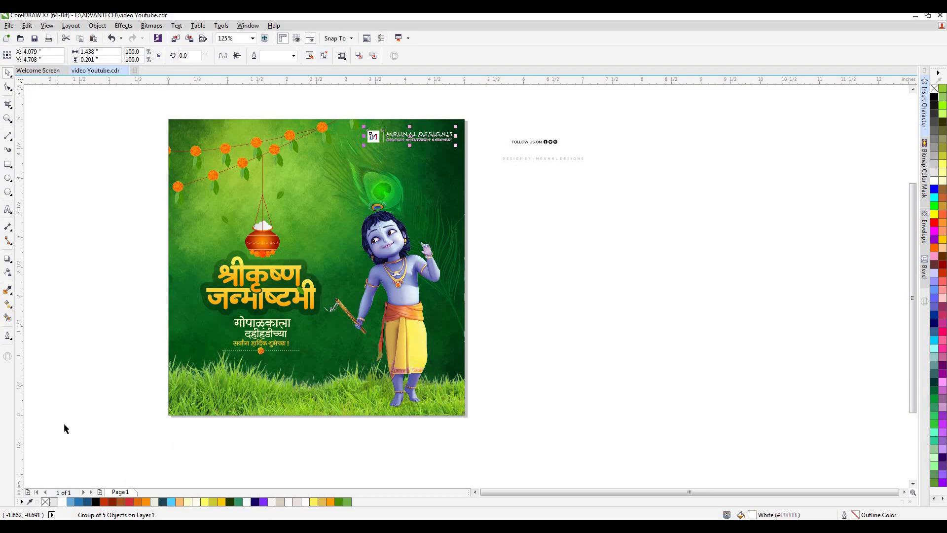
click(132, 294)
click(385, 141)
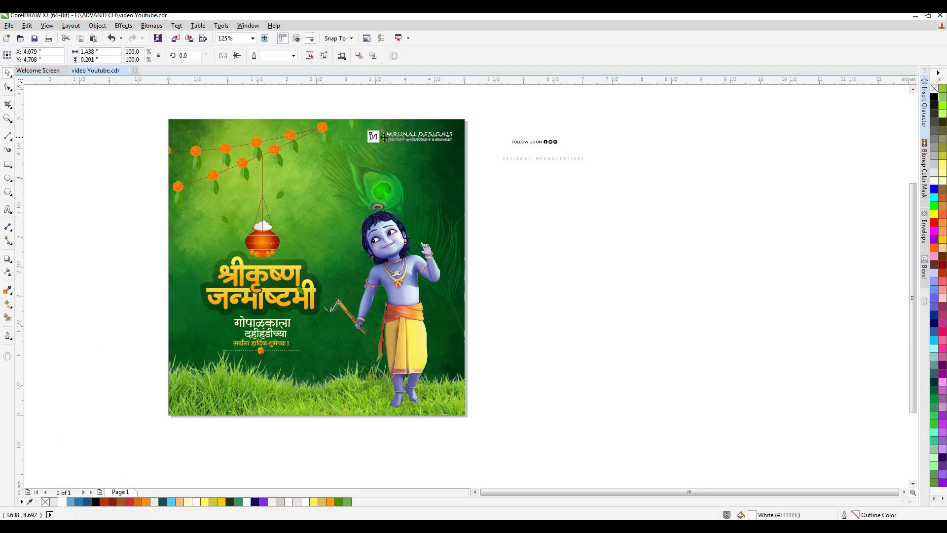
click(327, 59)
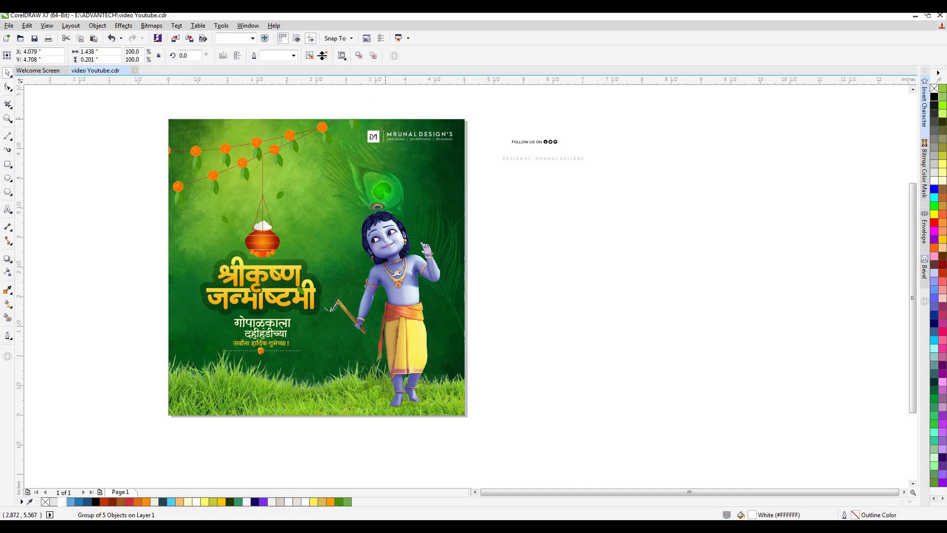
- Set the outline of the thin vertical divider line in the poster's corner logo to white
click(375, 97)
drag(376, 106, 394, 160)
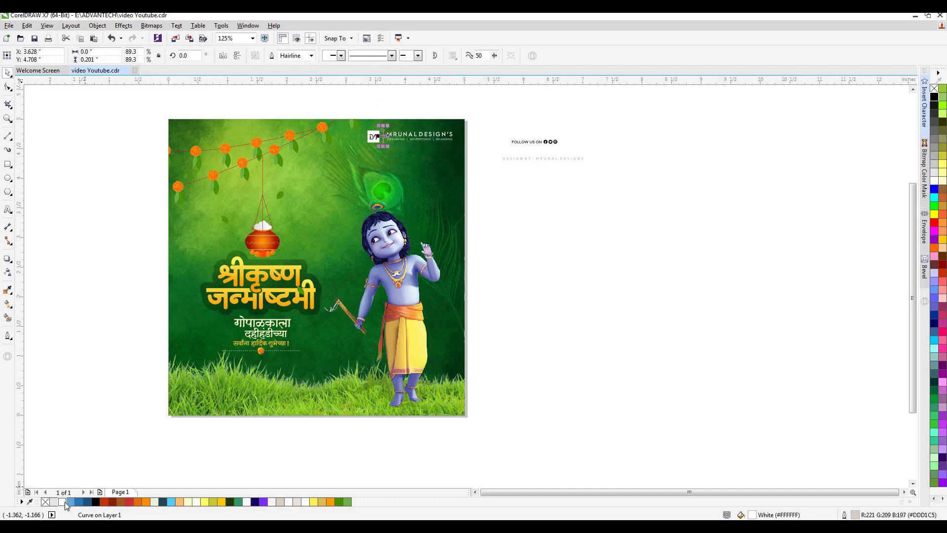
click(59, 437)
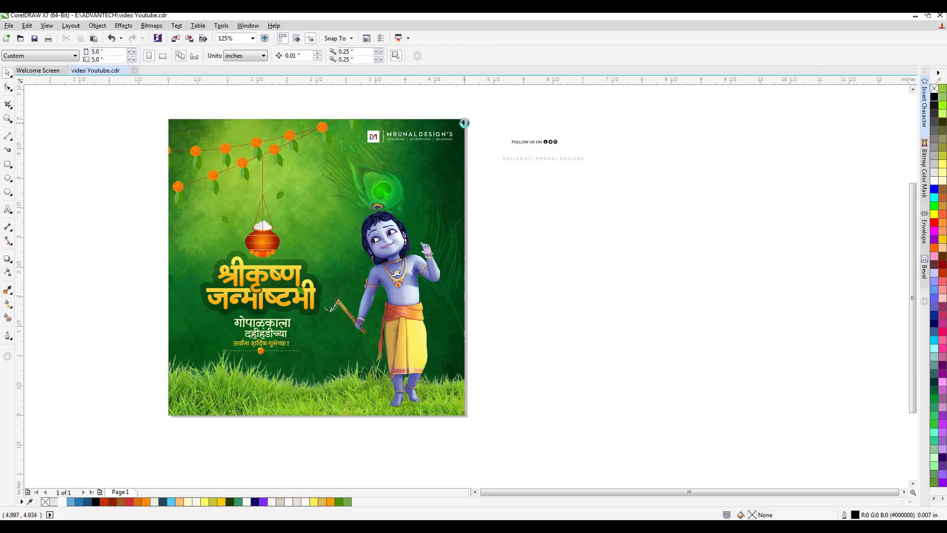
scroll(465, 122, down, 1)
scroll(419, 137, up, 1)
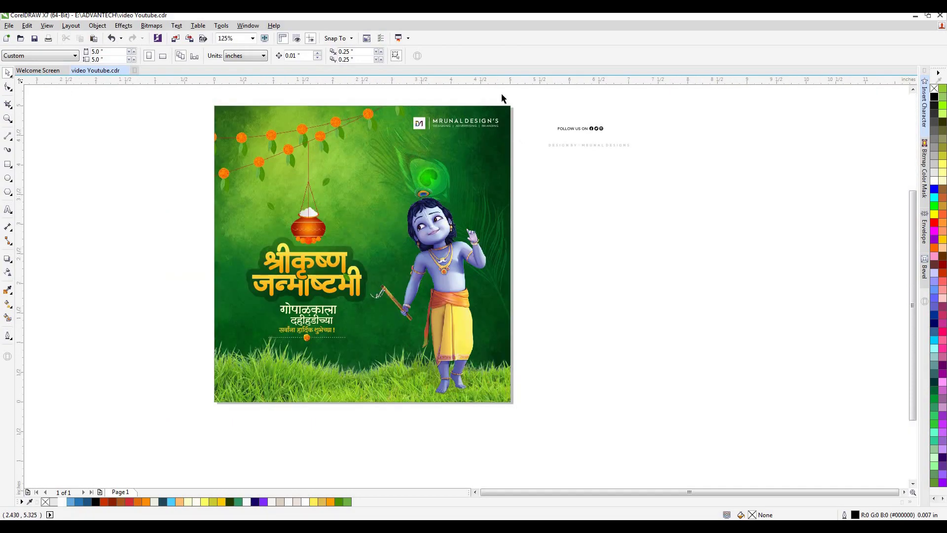
- Undo the last change made to the logo group
click(448, 129)
key(ctrl+z)
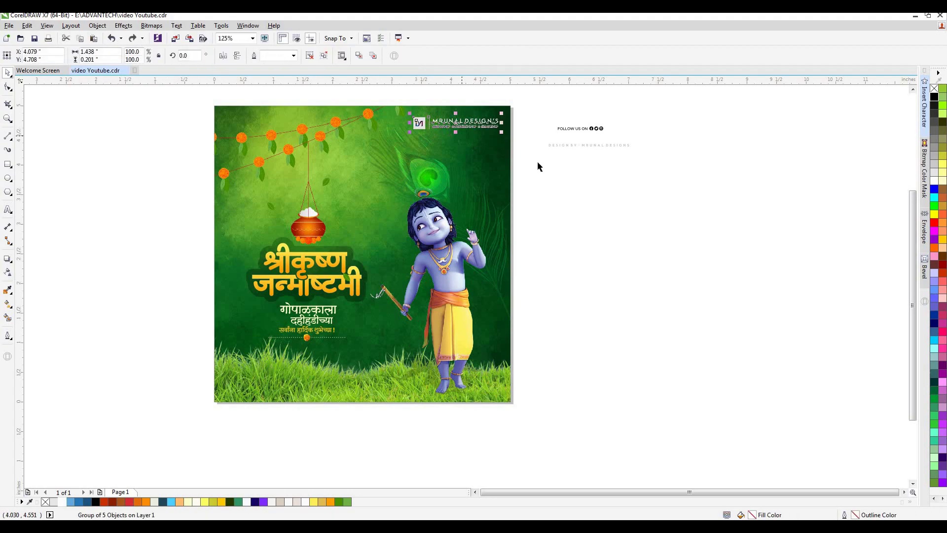
click(537, 163)
- Move the "FOLLOW US ON" text with its social icons into the poster's top left corner and fill it Pale Yellow #FFFFCC
drag(619, 117, 247, 124)
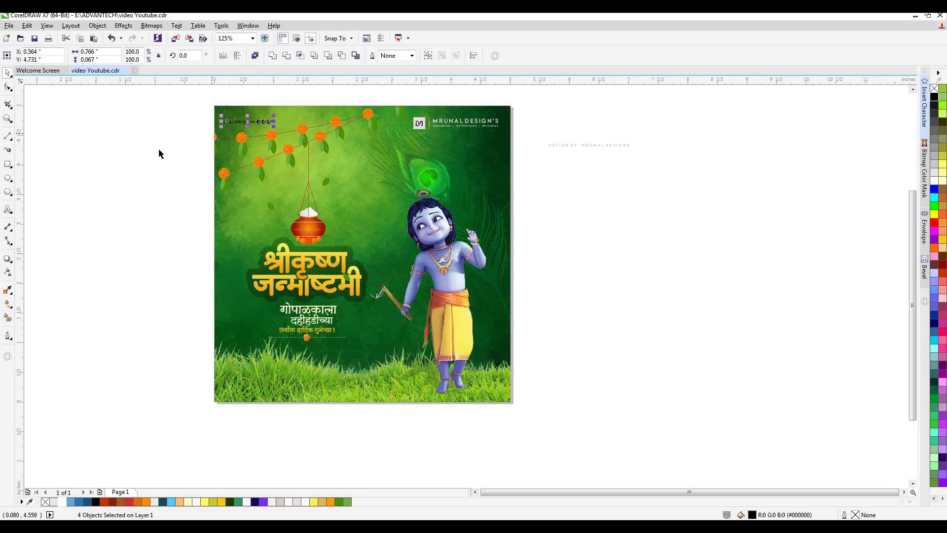
click(188, 503)
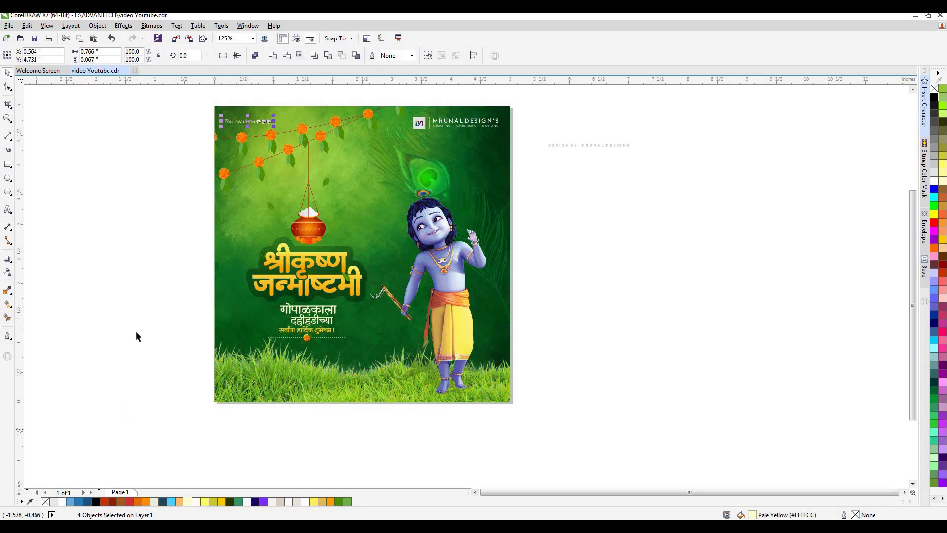
click(136, 331)
- Fill the logo in the poster's top right corner with Pale Yellow #FFFFCC
drag(649, 123, 541, 165)
drag(527, 104, 393, 137)
click(187, 502)
click(145, 452)
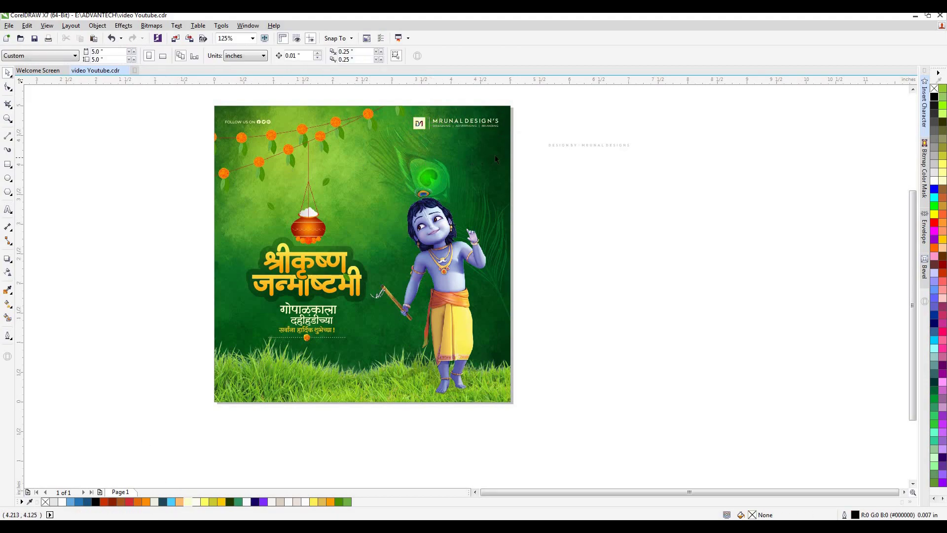
- Move the designer credit line onto the poster above the hanging pot, at about X 1.59, Y 3.66 inches, and fill it white
drag(664, 122, 541, 163)
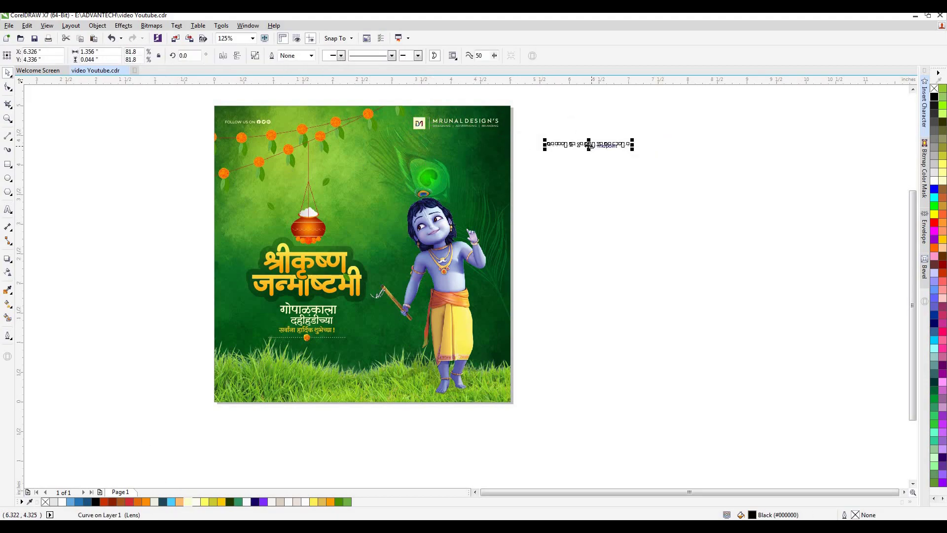
drag(588, 145, 308, 185)
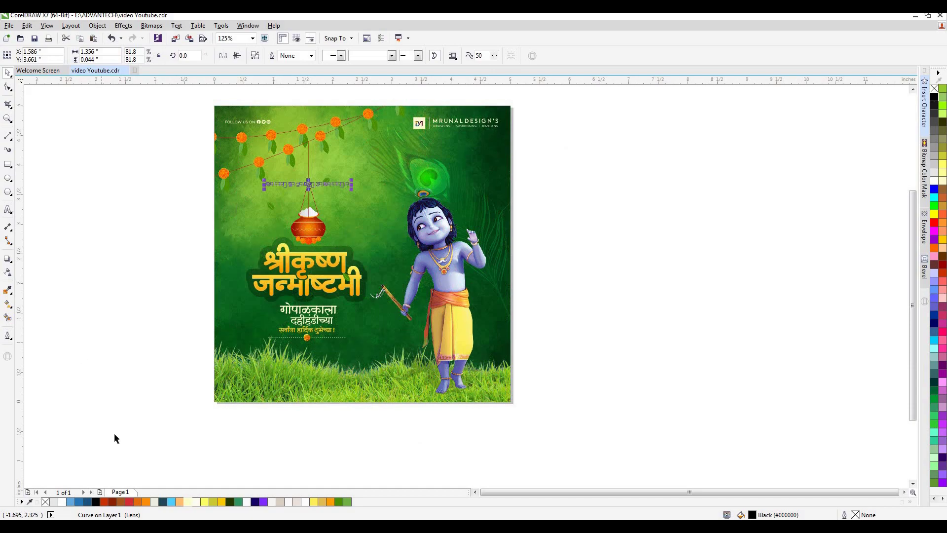
click(62, 502)
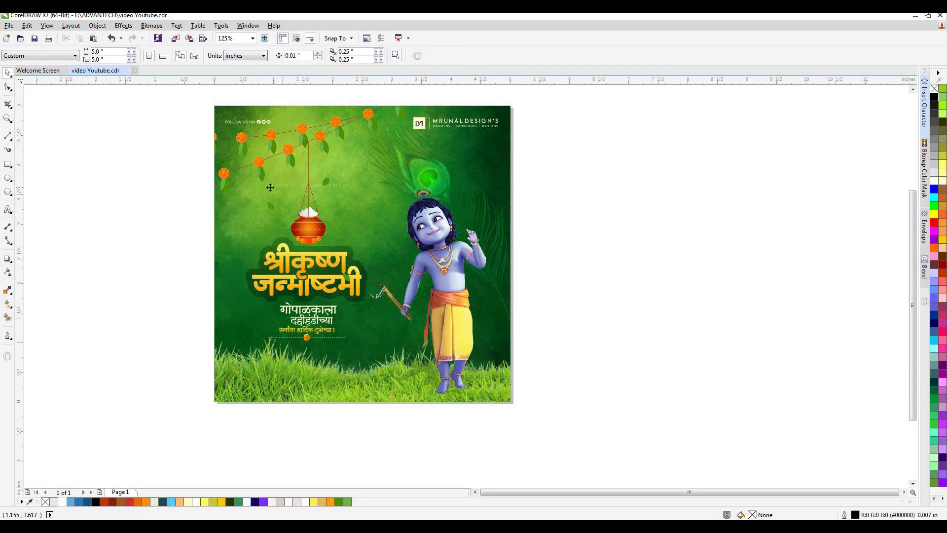
- Apply a uniform transparency of 48 to the designer credit line above the pot
click(8, 272)
drag(300, 200, 298, 201)
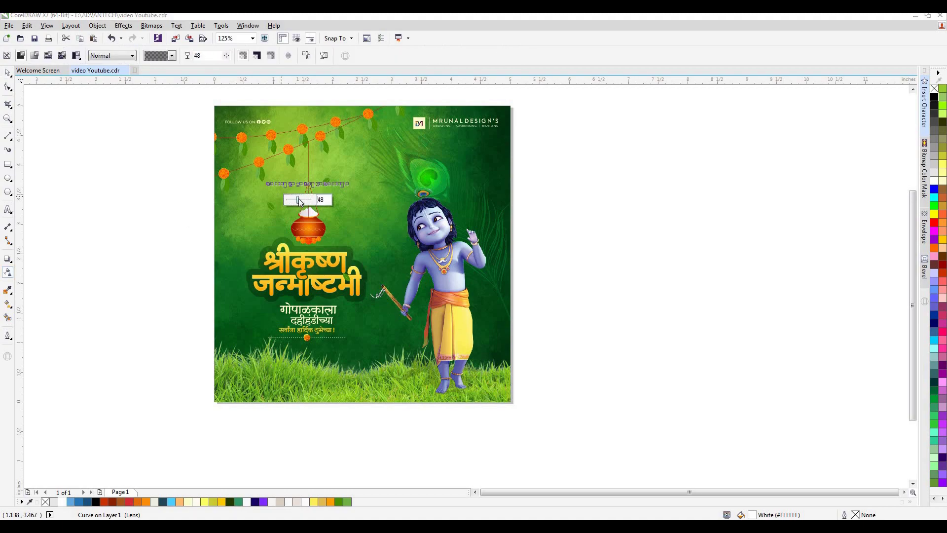
click(8, 73)
click(42, 153)
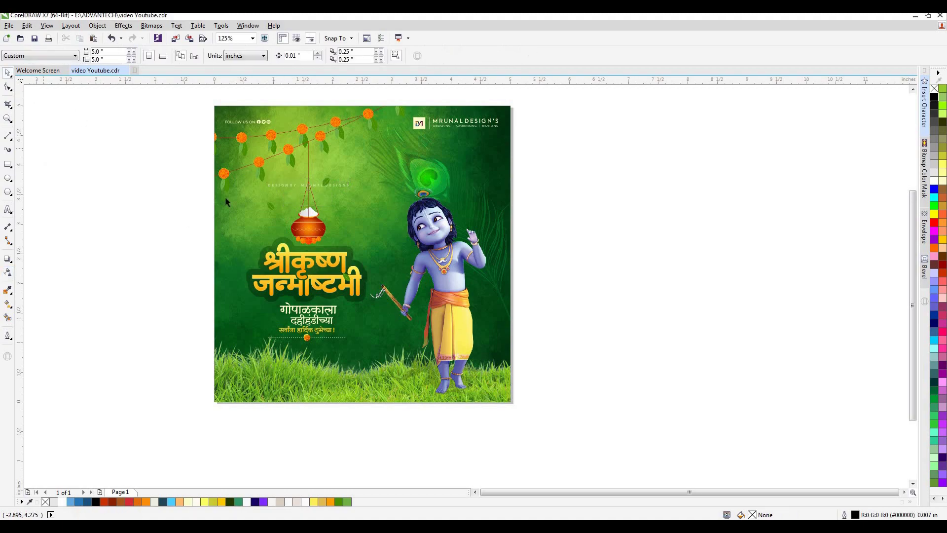
- Change the fill of the transparent designer credit line to black #000000
click(293, 185)
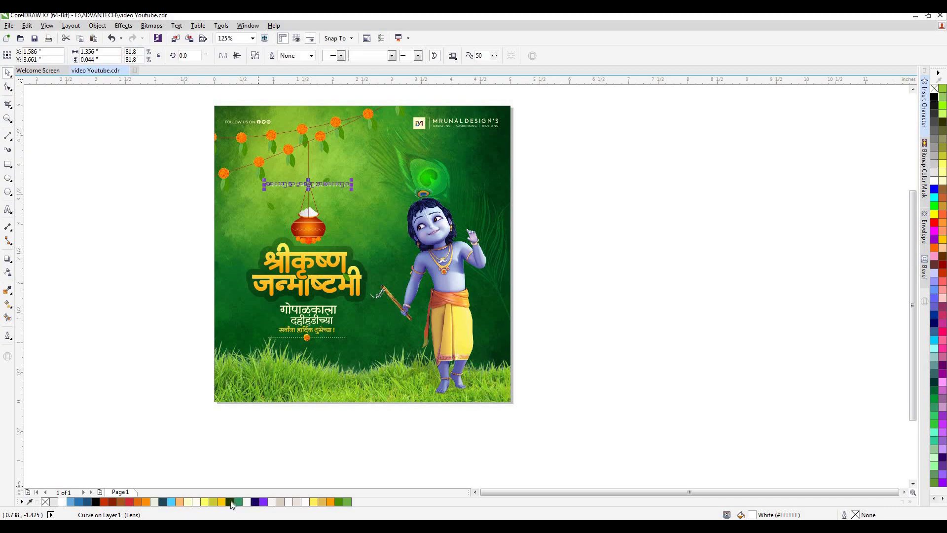
click(935, 97)
click(645, 191)
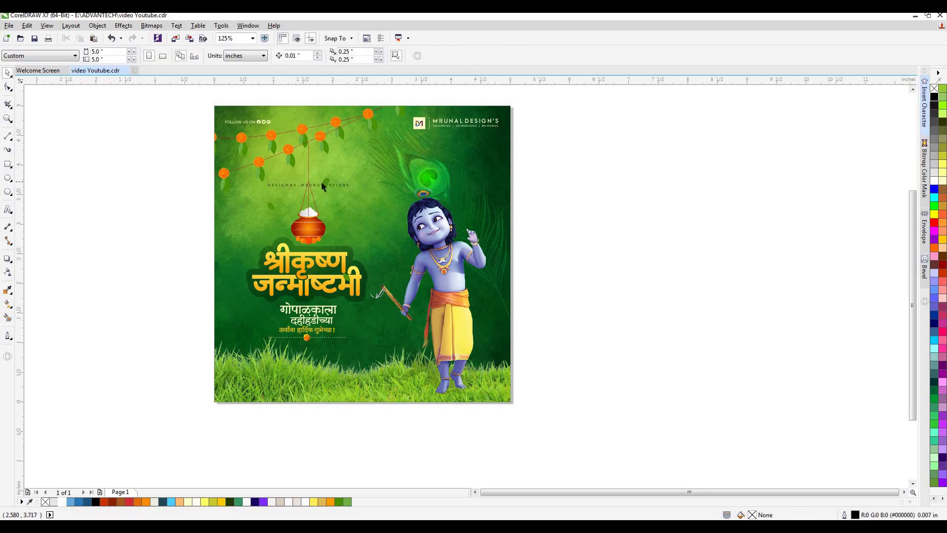
scroll(319, 183, up, 1)
scroll(325, 183, down, 1)
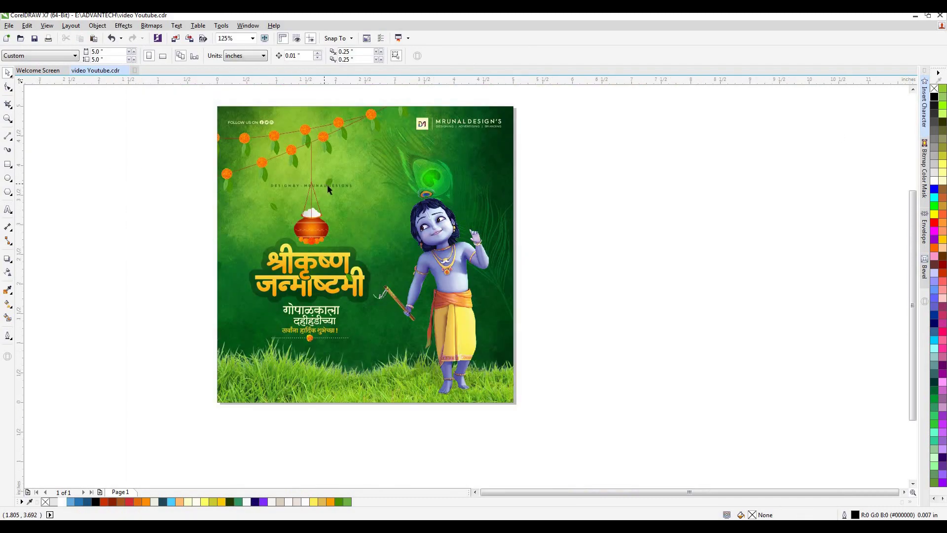
- Enlarge the designer credit line to about 1.99 inches wide and centre it on the pot's rope, slightly higher above the pot
drag(340, 186, 385, 201)
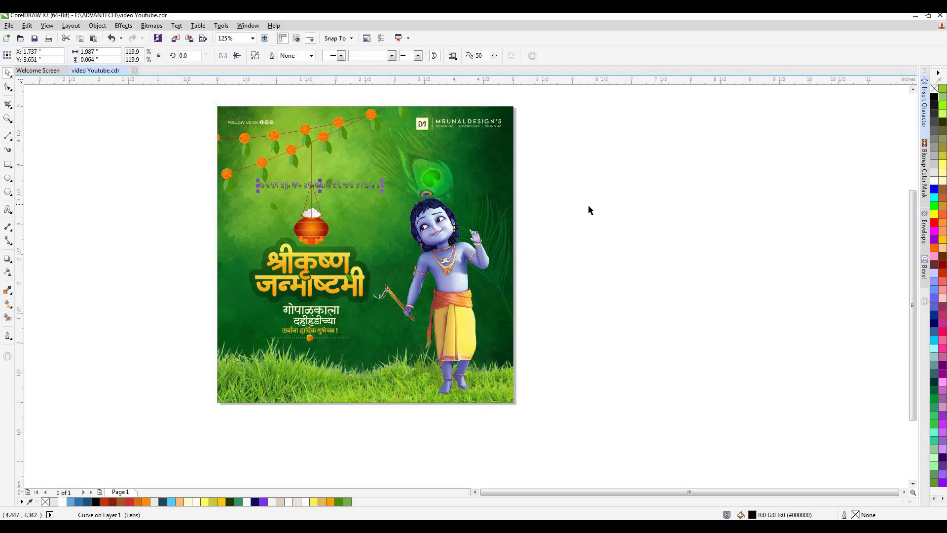
click(594, 205)
drag(354, 186, 348, 189)
drag(311, 185, 310, 178)
click(616, 180)
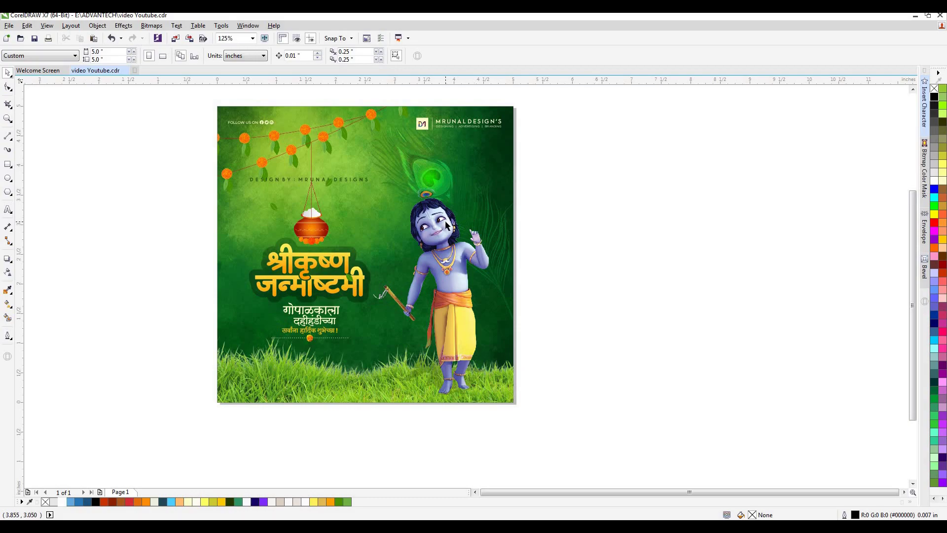
scroll(446, 221, down, 1)
click(8, 118)
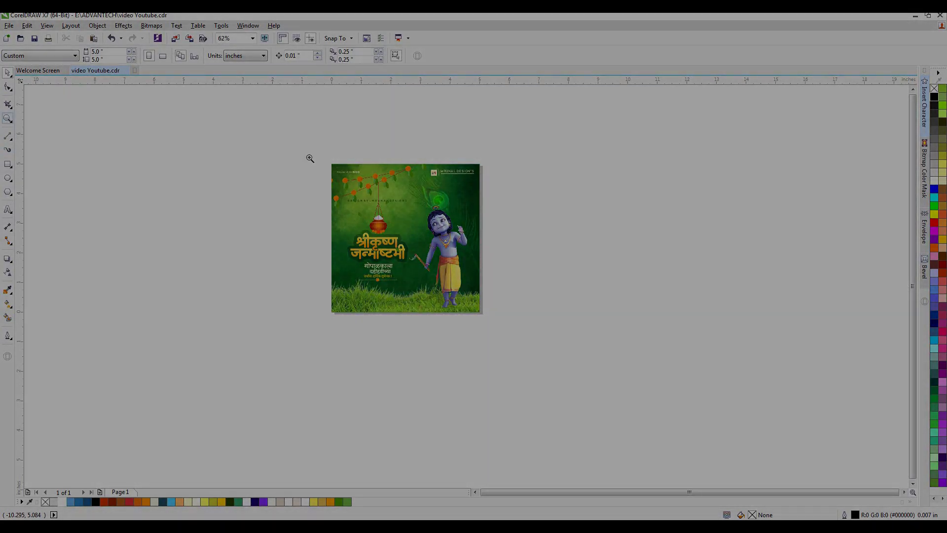